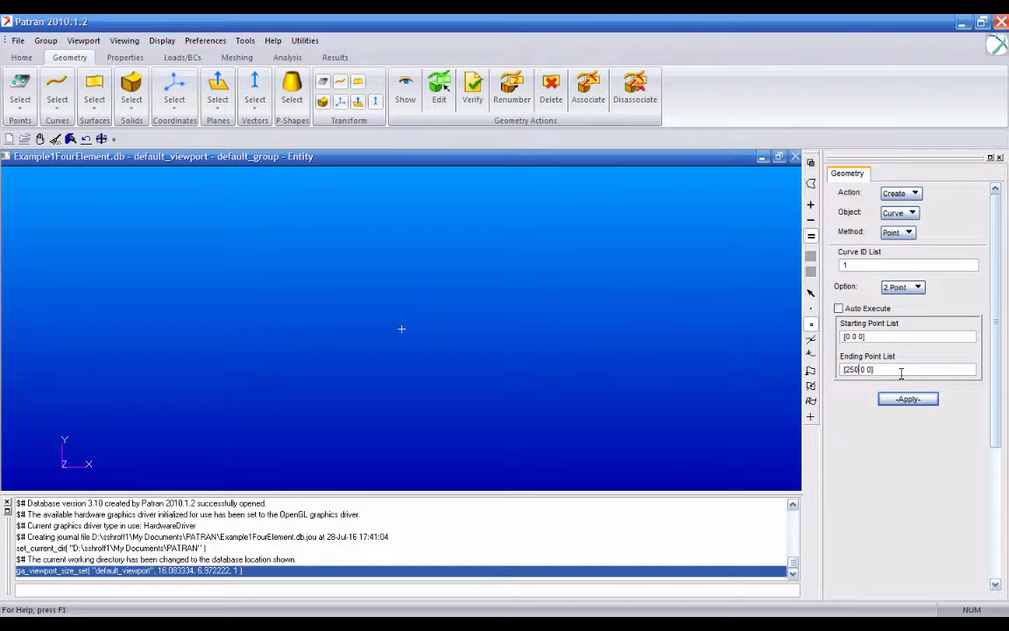
- Create a two-point line from [0 0 0] to [62.5 0 0]
key(BackSpace)
key(BackSpace)
key(BackSpace)
text(62.5)
key(Return)
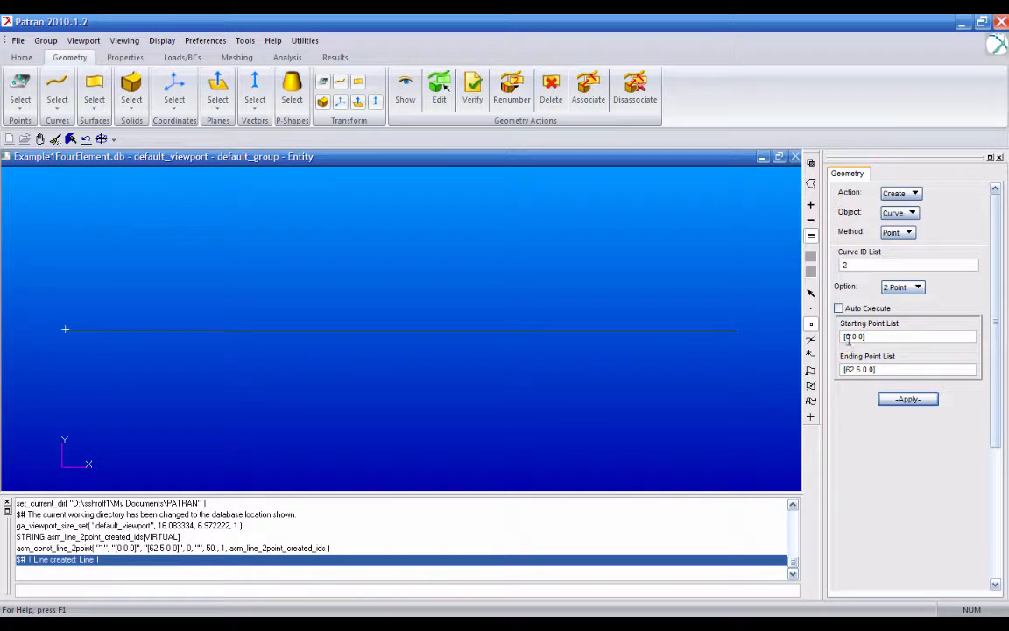
- Create the second two-point line from [62.5 0 0] to [125 0 0]
click(849, 337)
key(BackSpace)
text(62.5)
drag(862, 369, 852, 369)
text(125)
key(Return)
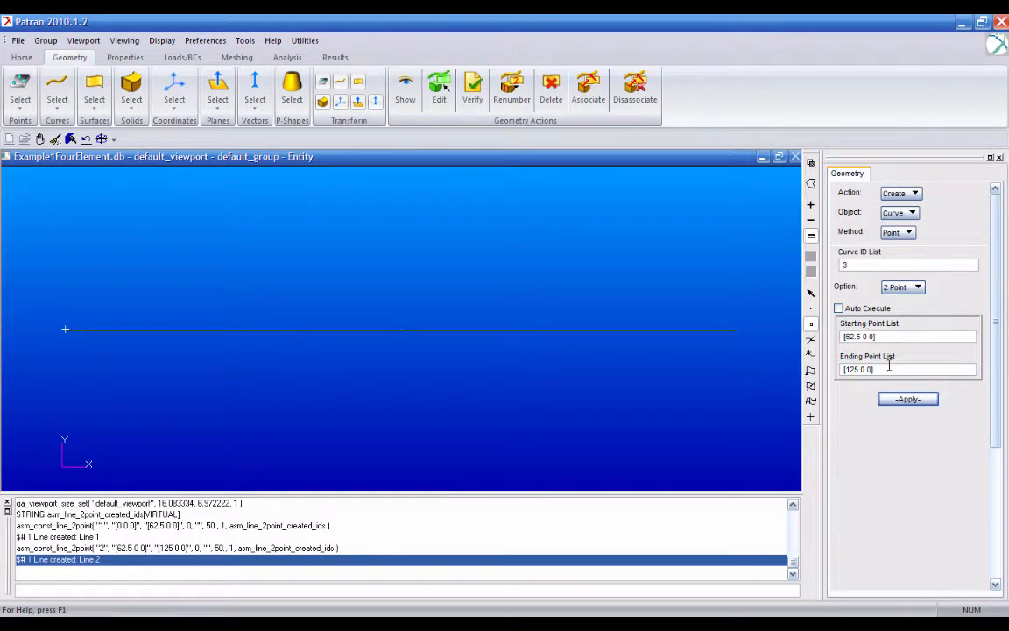
- Create the third two-point line from [125 0 0] to [187.5 0 0]
drag(863, 335, 854, 336)
text(125)
key(BackSpace)
key(BackSpace)
text(87.5)
click(919, 401)
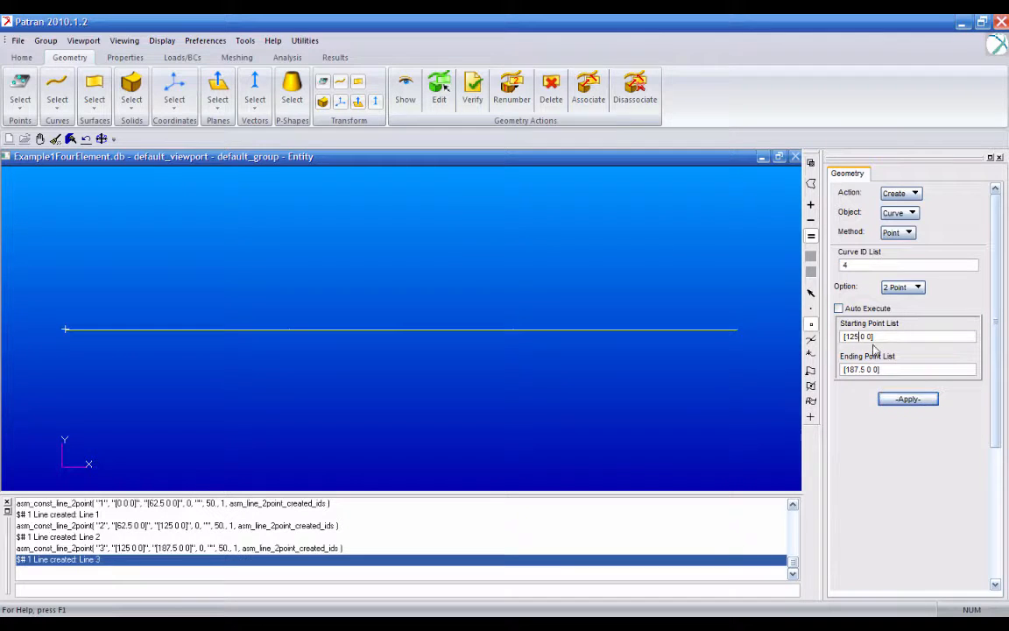
- Create the fourth two-point line from [187.5 0 0] to [250 0 0]
click(860, 336)
key(BackSpace)
key(BackSpace)
text(87.5)
click(865, 369)
key(BackSpace)
key(BackSpace)
key(BackSpace)
key(BackSpace)
key(BackSpace)
text(250)
click(900, 400)
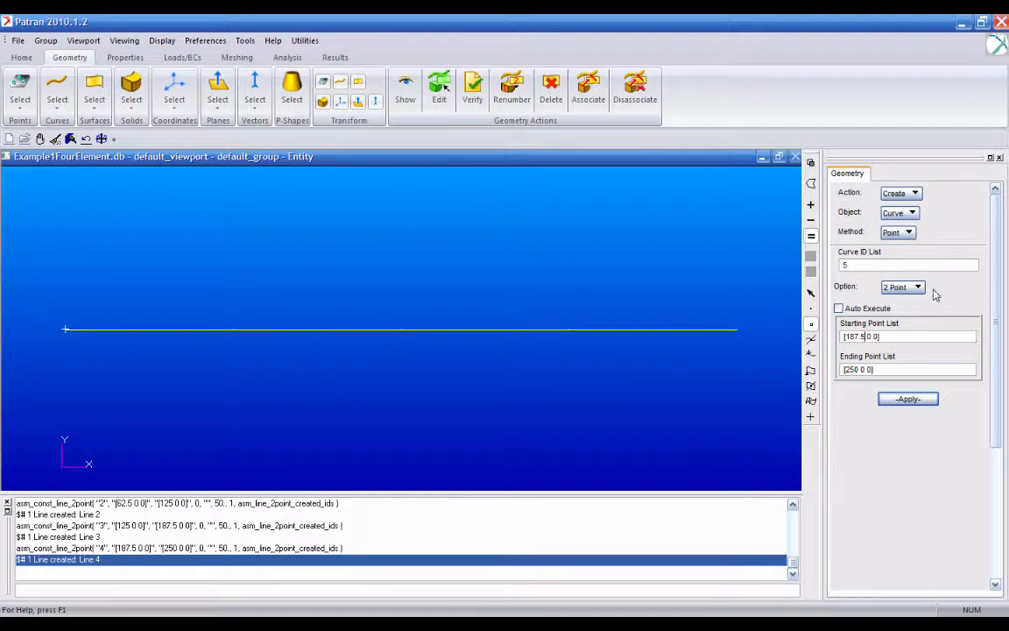
- Create an isotropic material named Al with manually input linear elastic properties
click(123, 58)
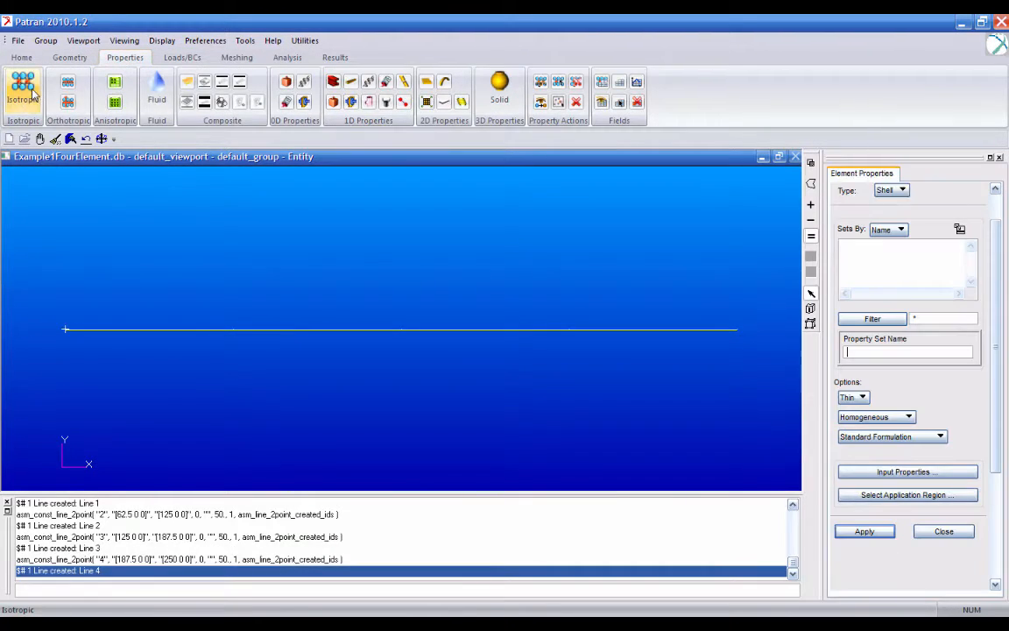
click(23, 88)
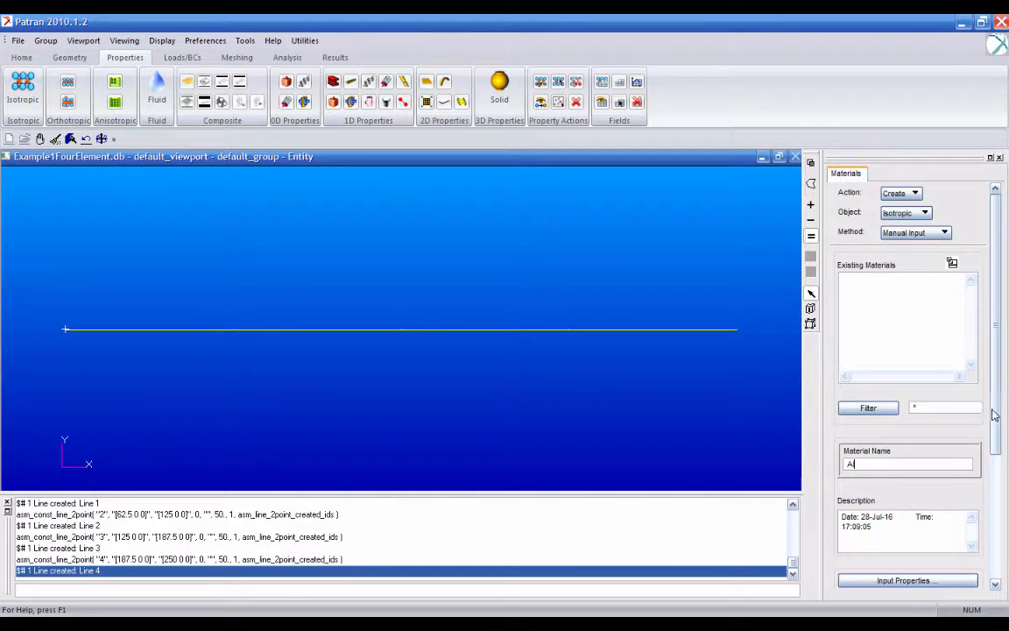
scroll(966, 438, down, 1)
scroll(884, 431, down, 1)
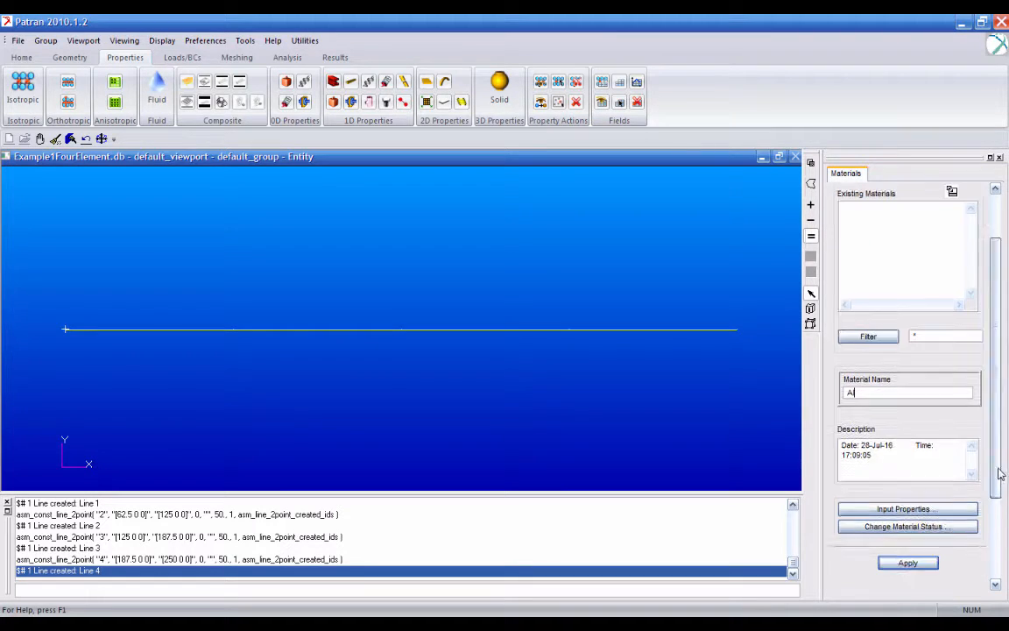
click(962, 500)
click(553, 458)
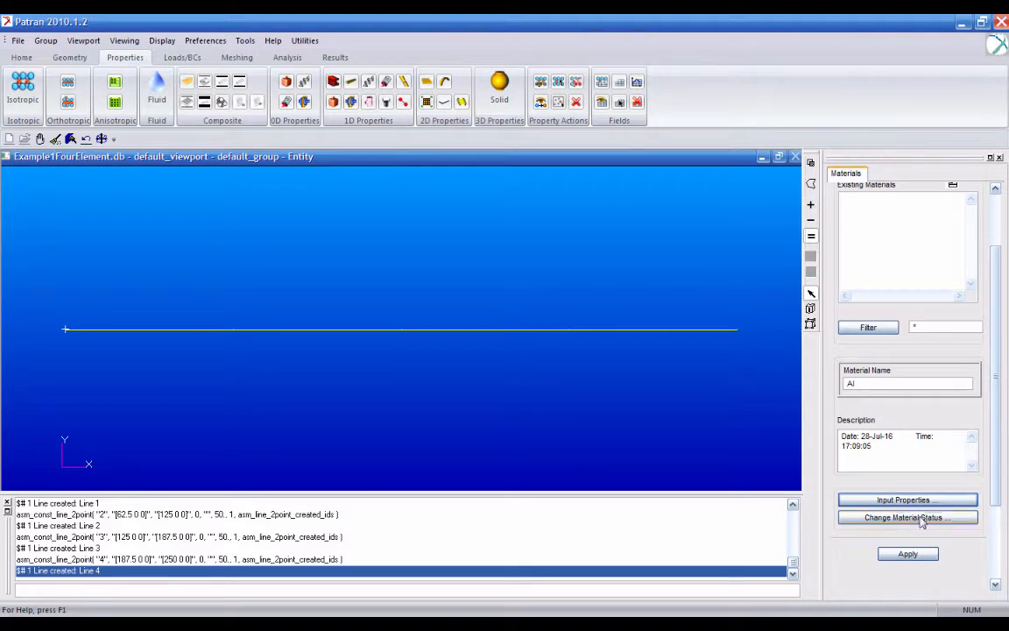
click(907, 554)
drag(997, 379, 997, 316)
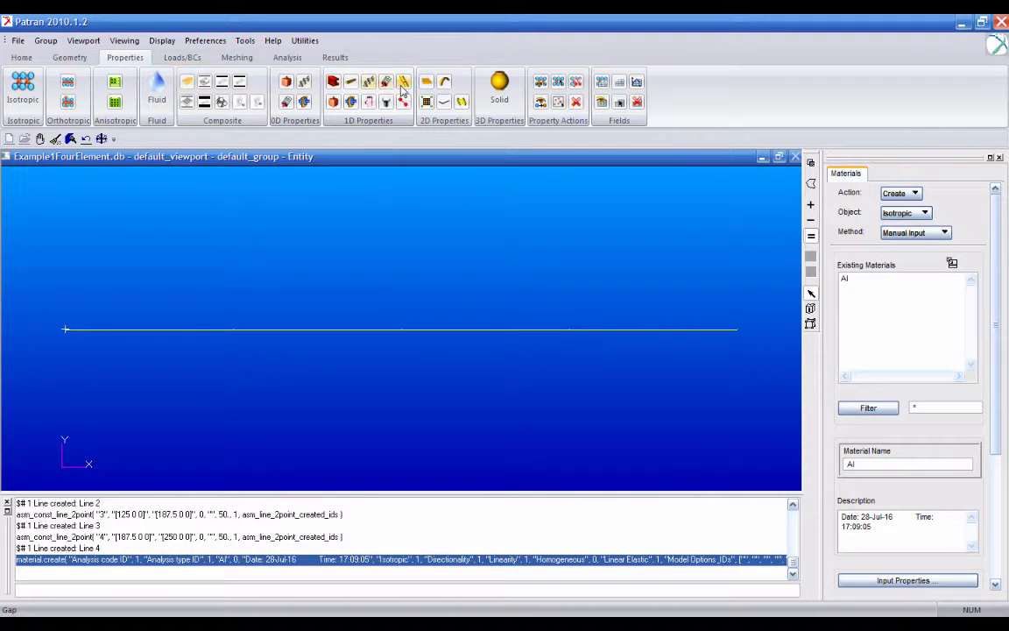
- Define a 1D rod property set named truss1 with material Al and an area of 136.72
click(333, 82)
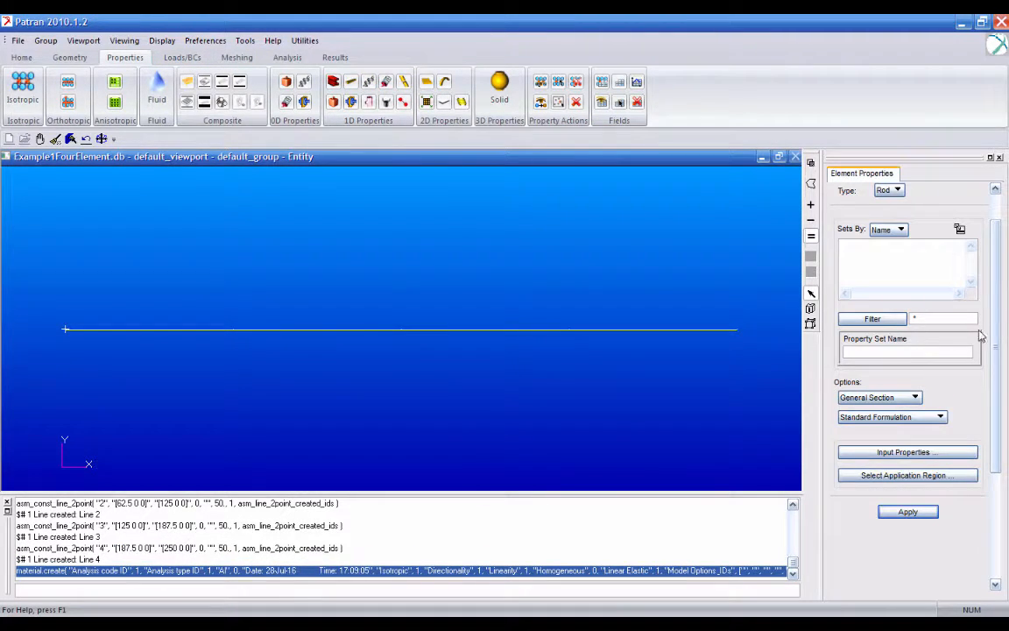
scroll(898, 313, up, 2)
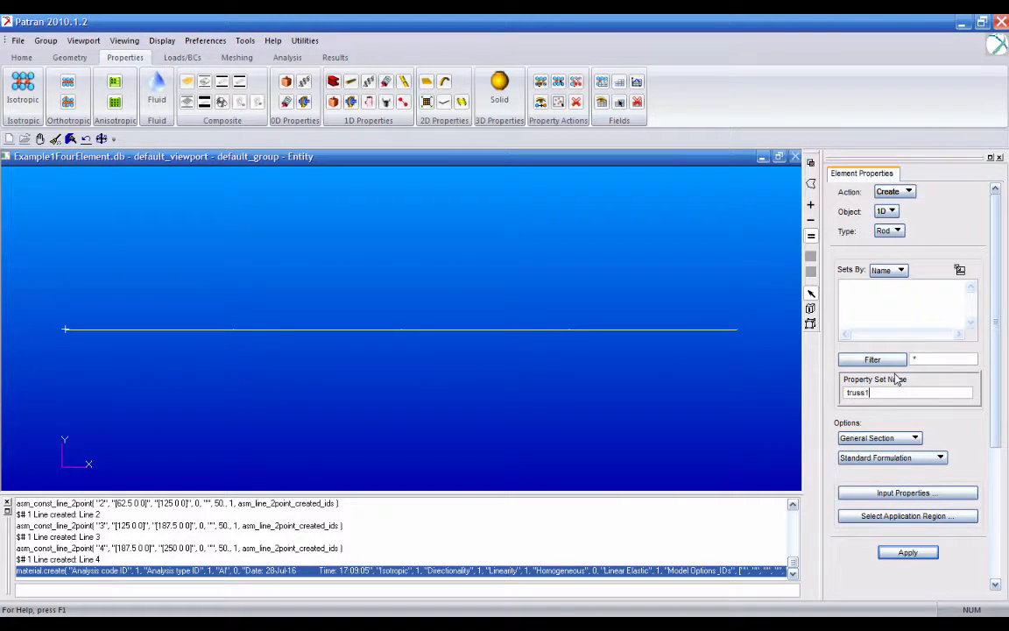
click(876, 492)
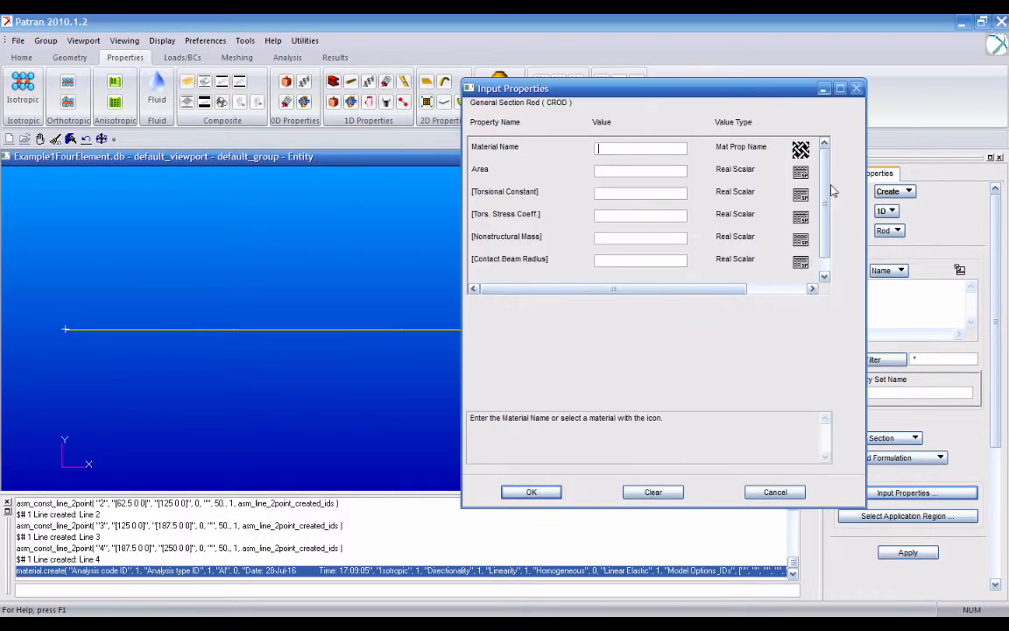
click(800, 149)
double_click(884, 155)
click(682, 170)
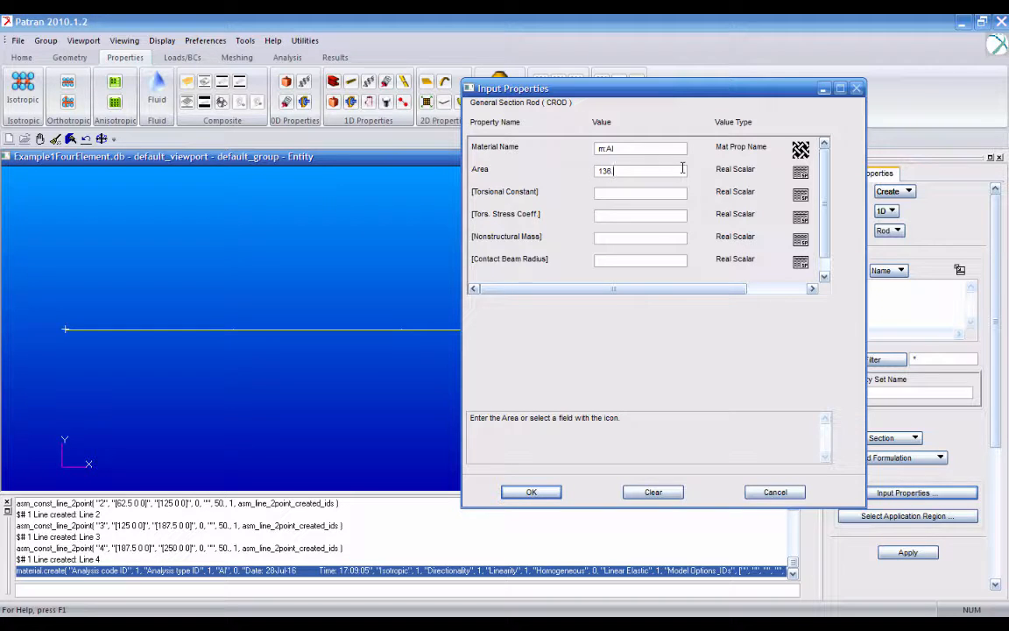
click(531, 491)
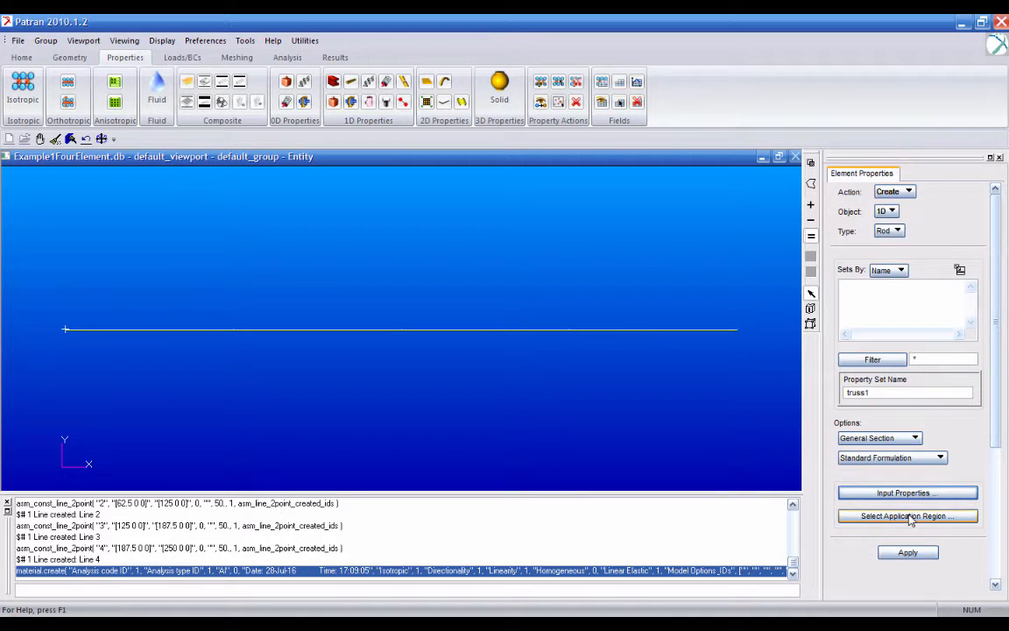
- Assign the truss1 property set to Curve 1, the segment starting at the origin, and create it
click(876, 515)
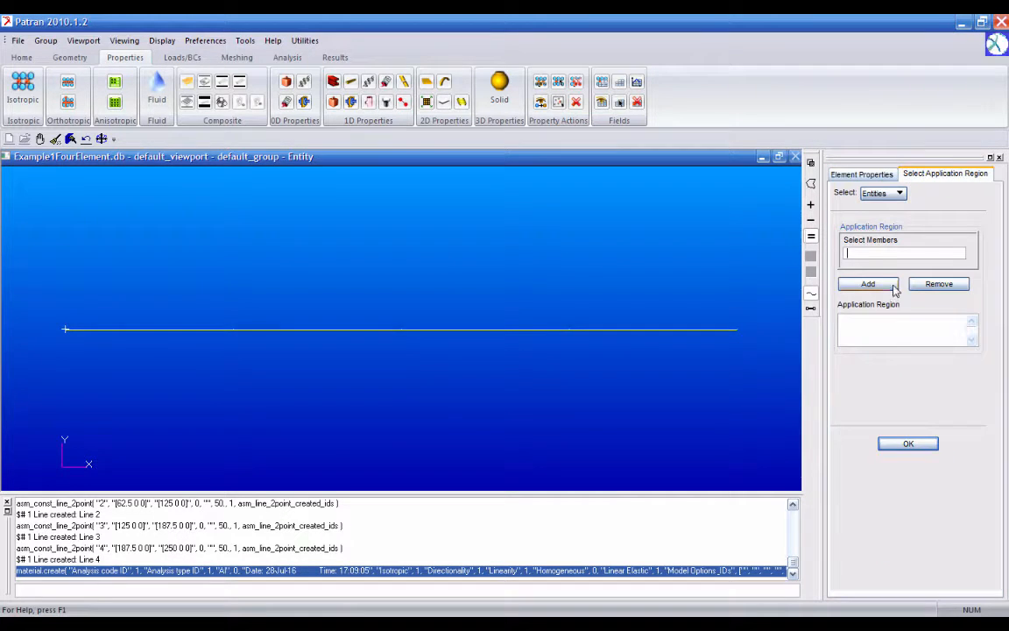
click(111, 329)
click(886, 283)
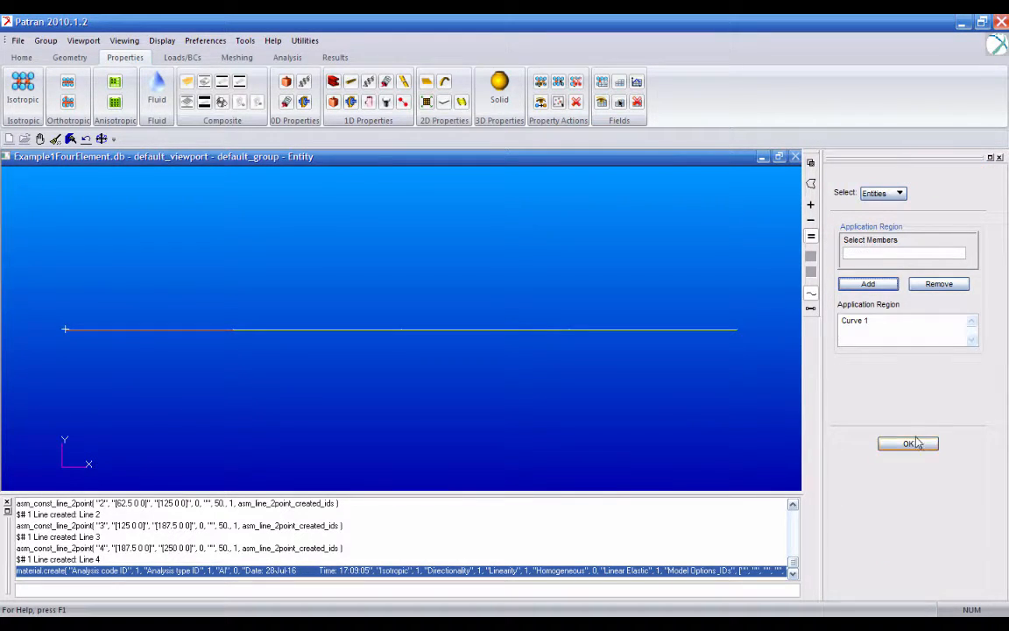
click(907, 443)
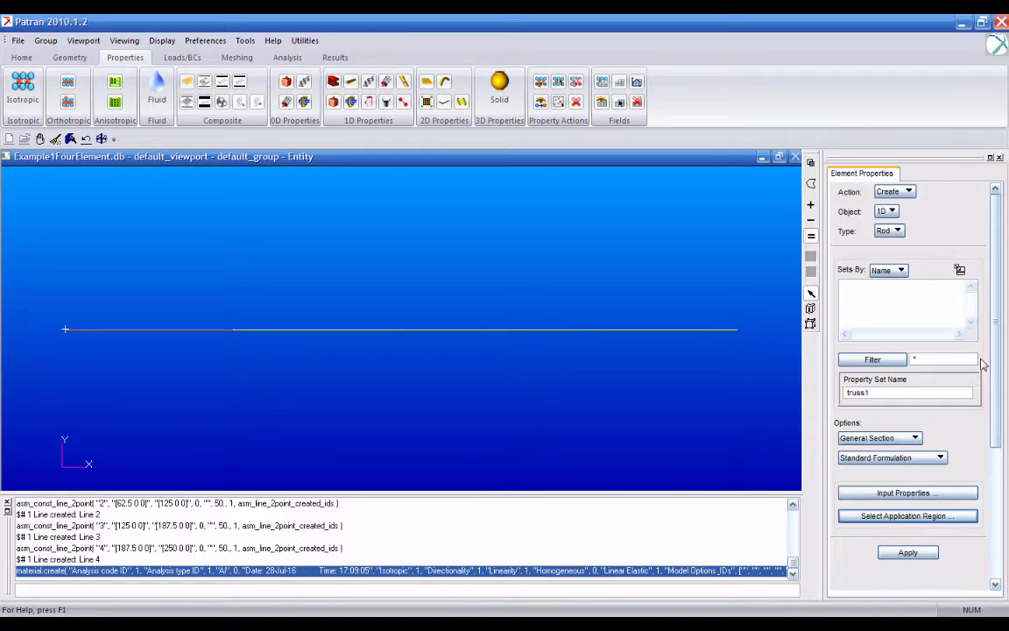
click(911, 553)
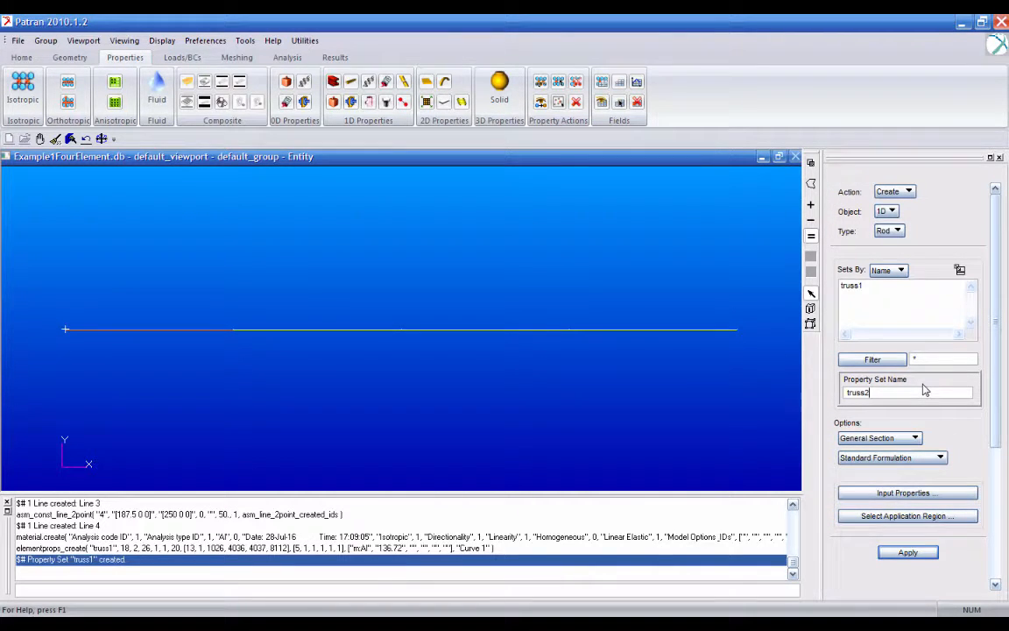
- Define the rod property set truss2 with material Al and an area of 117.19
click(953, 493)
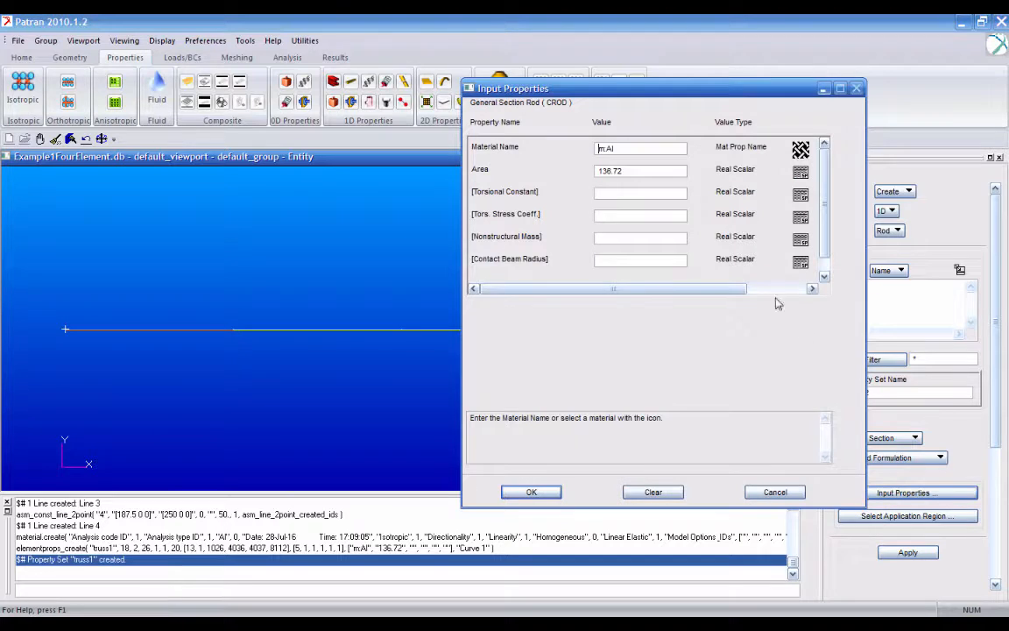
click(646, 170)
text(1)
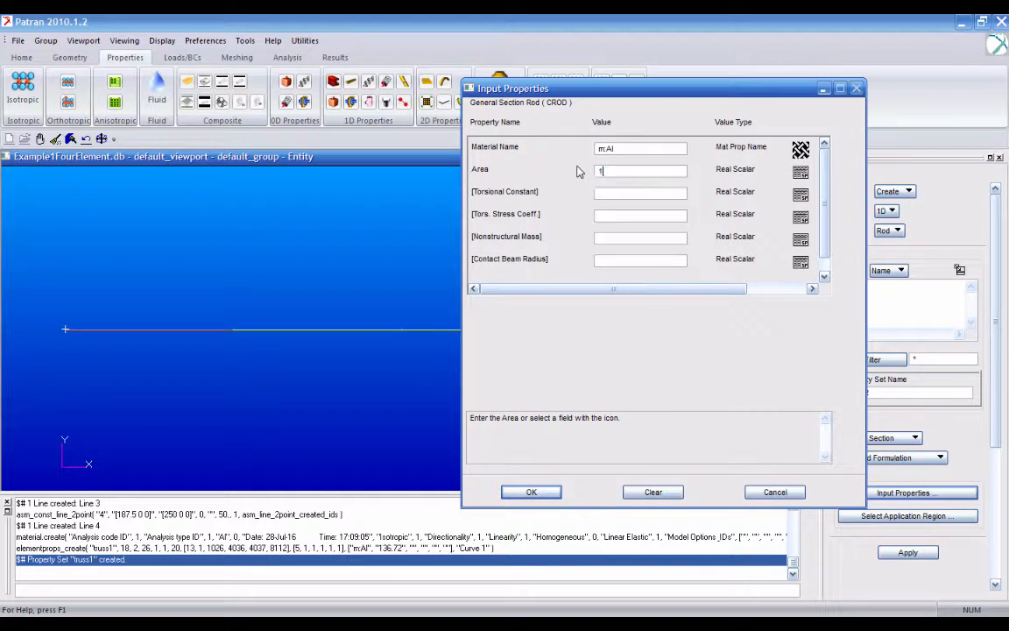
text(17.19)
click(554, 489)
- Assign the truss2 property set to Curve 2, the second segment, and create it
click(902, 516)
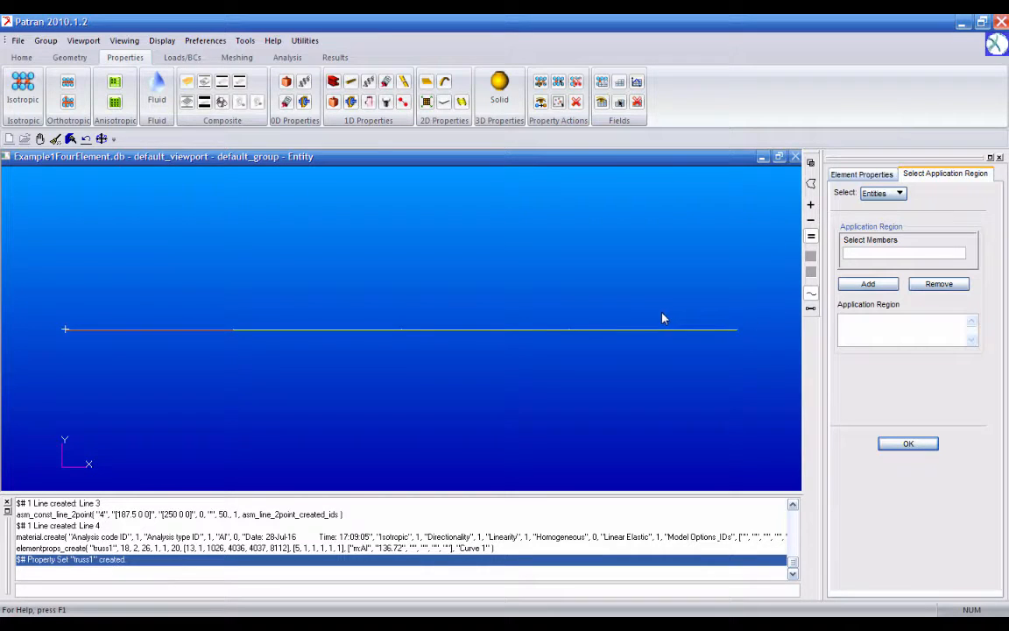
click(259, 330)
click(880, 284)
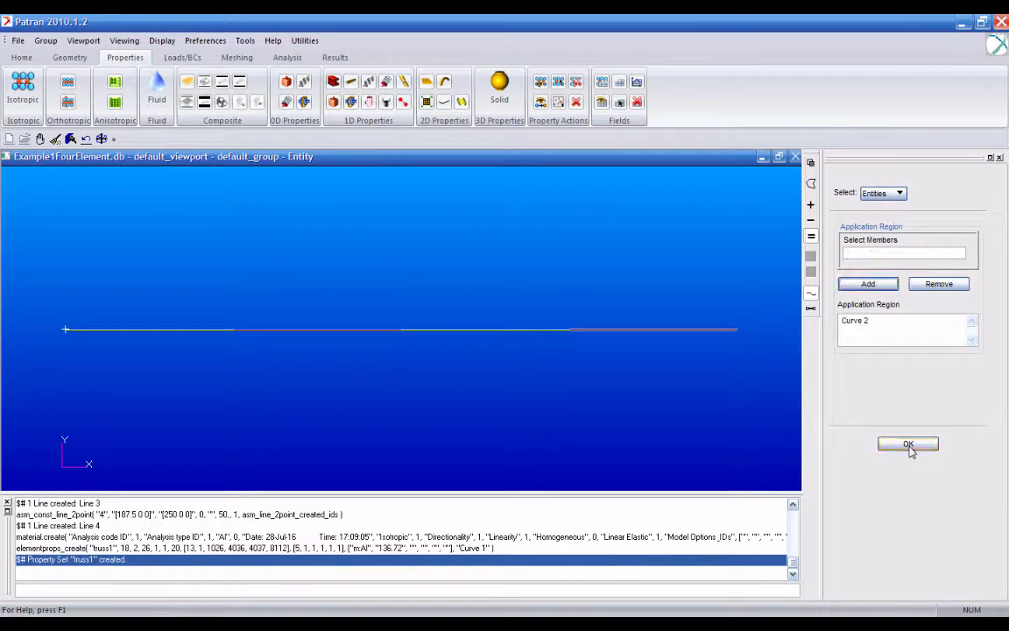
click(909, 443)
click(915, 554)
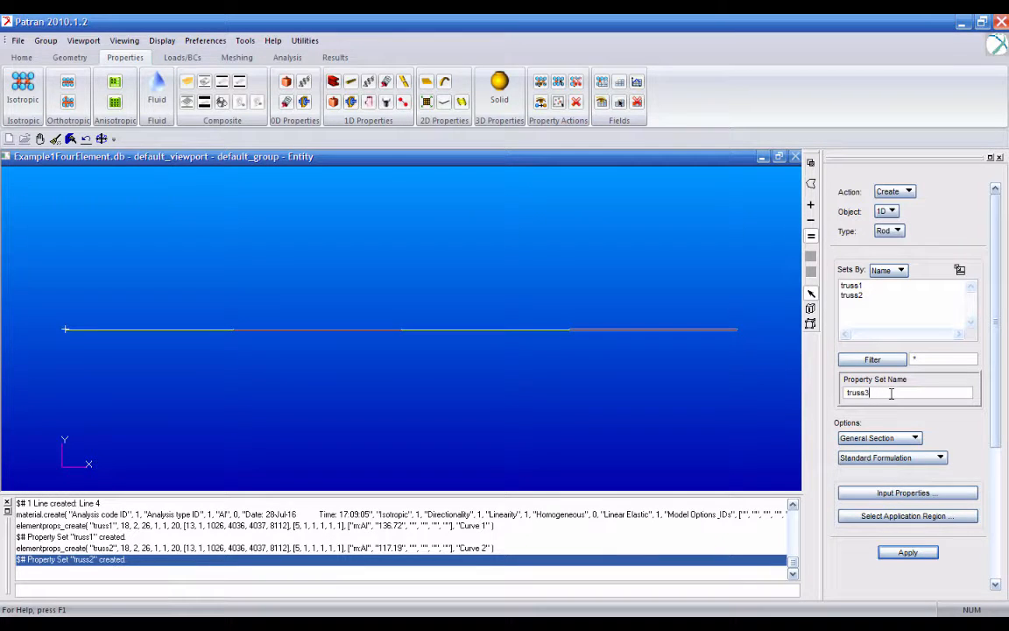
- Define the rod property set truss3 with material Al and an area of 97.66
click(908, 493)
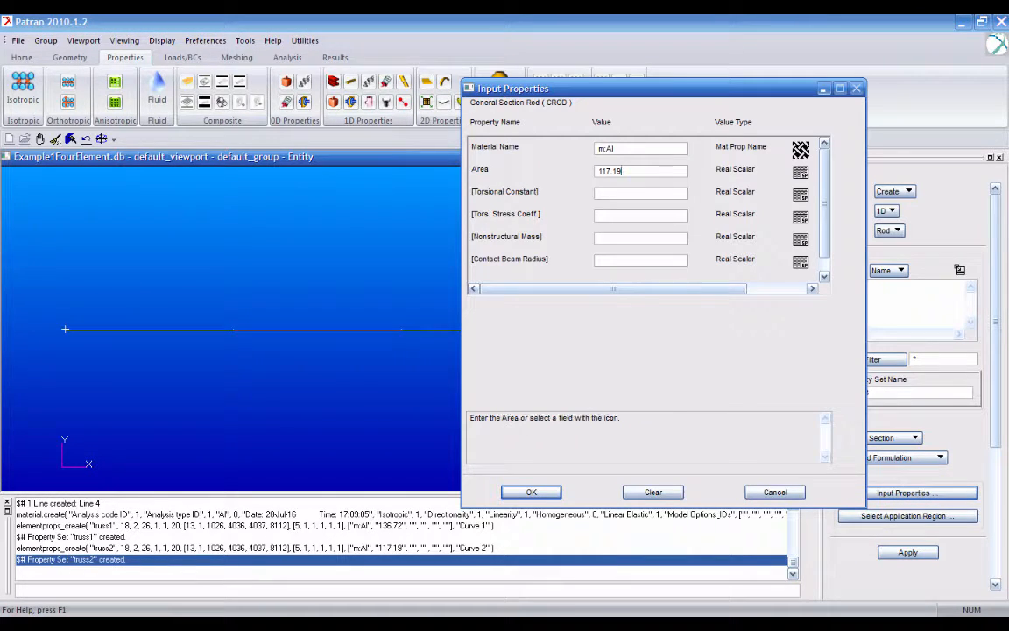
double_click(620, 171)
text(97.56)
click(531, 491)
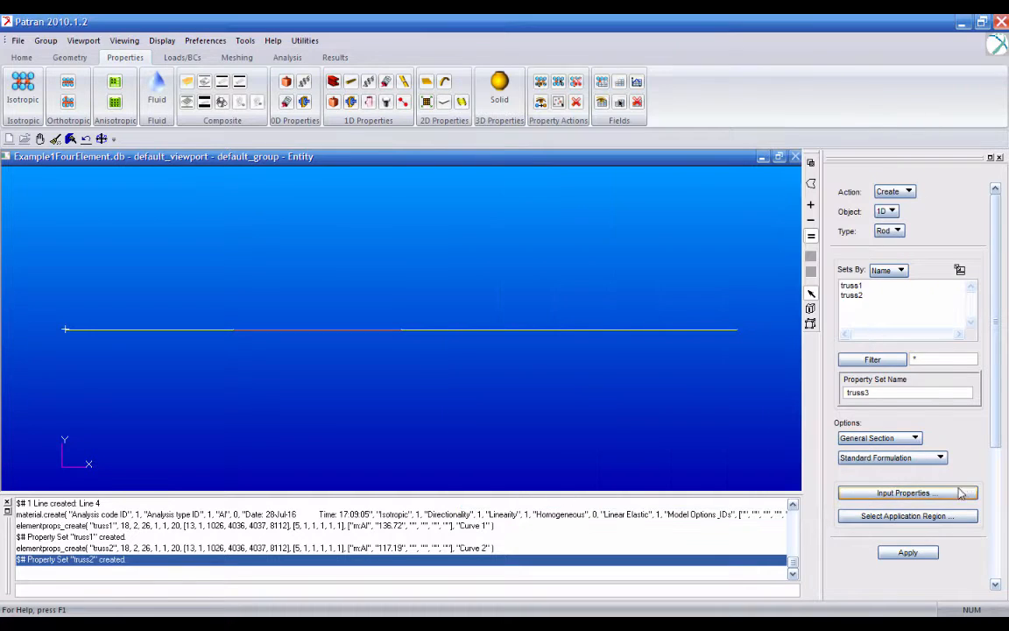
- Assign the truss3 property set to Curve 3, the third segment, and create it
click(944, 516)
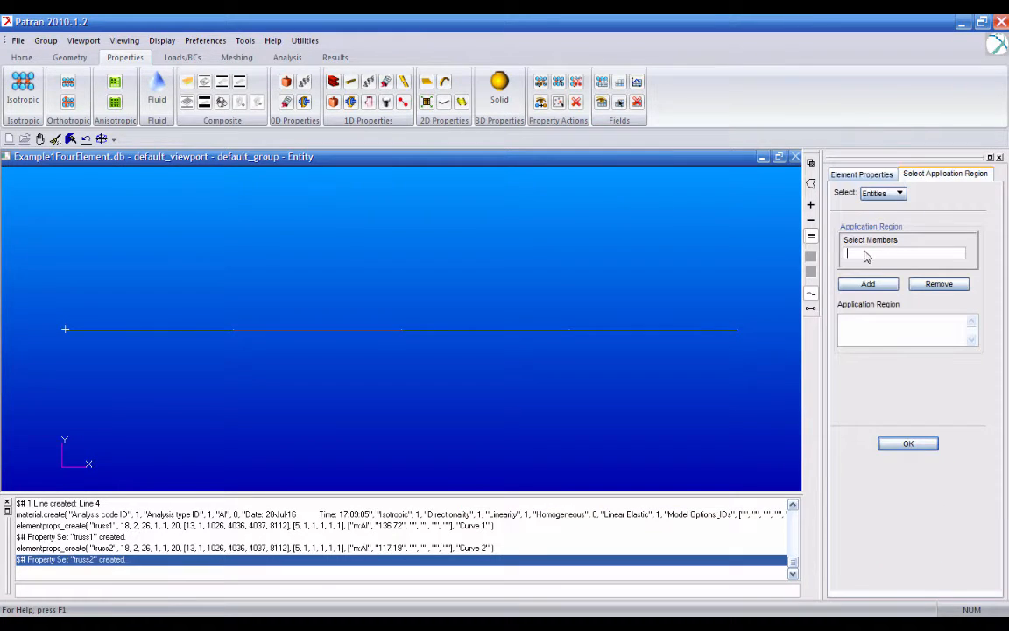
click(455, 329)
click(868, 284)
click(911, 444)
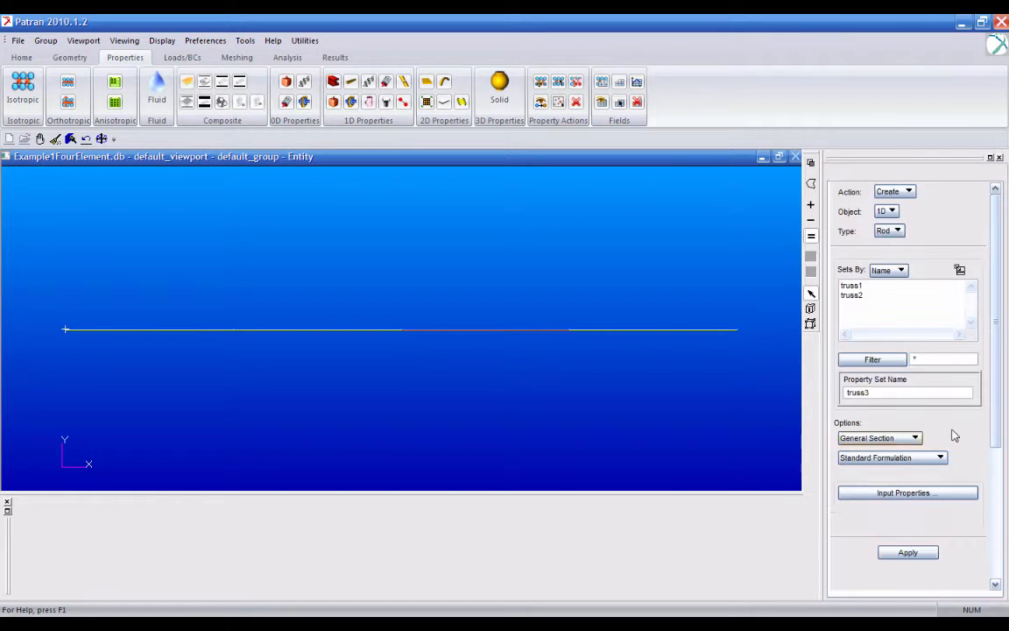
click(917, 554)
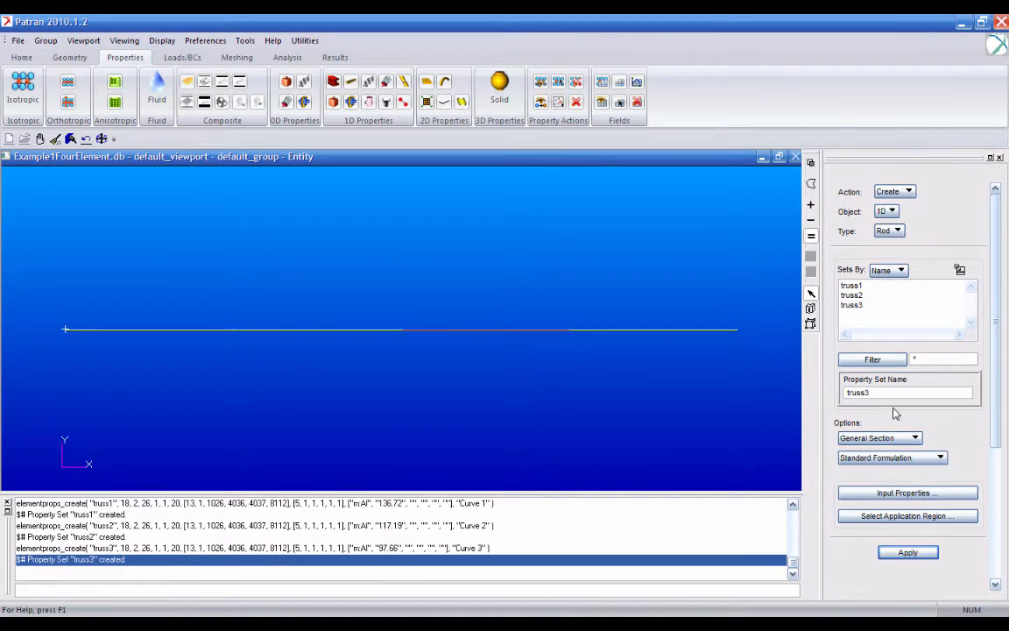
- Create the rod property set truss4 with material Al and an area of 78.125
text(4)
click(892, 492)
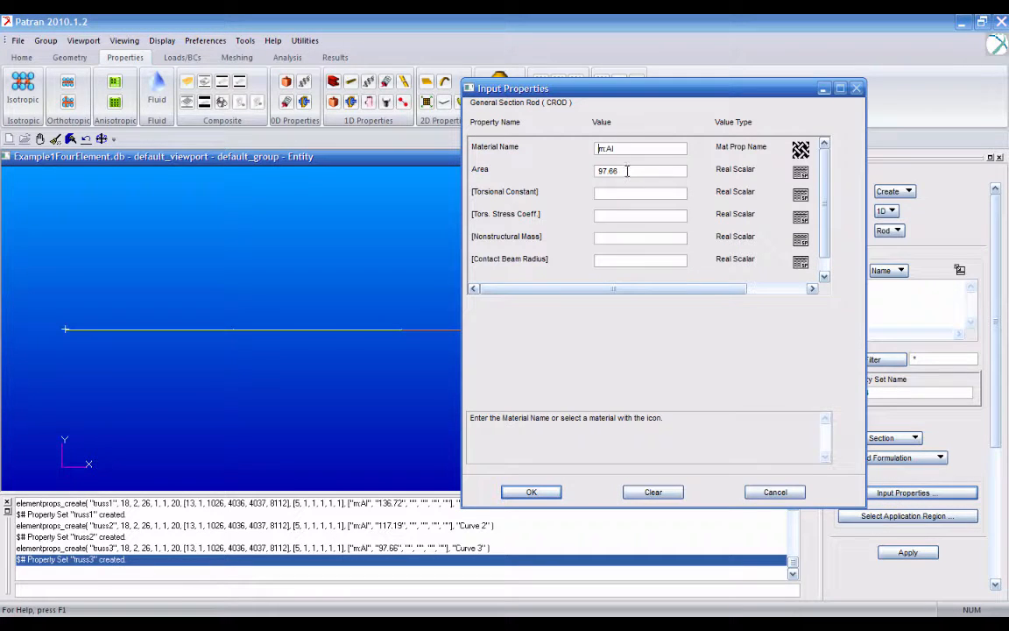
click(620, 170)
text(78)
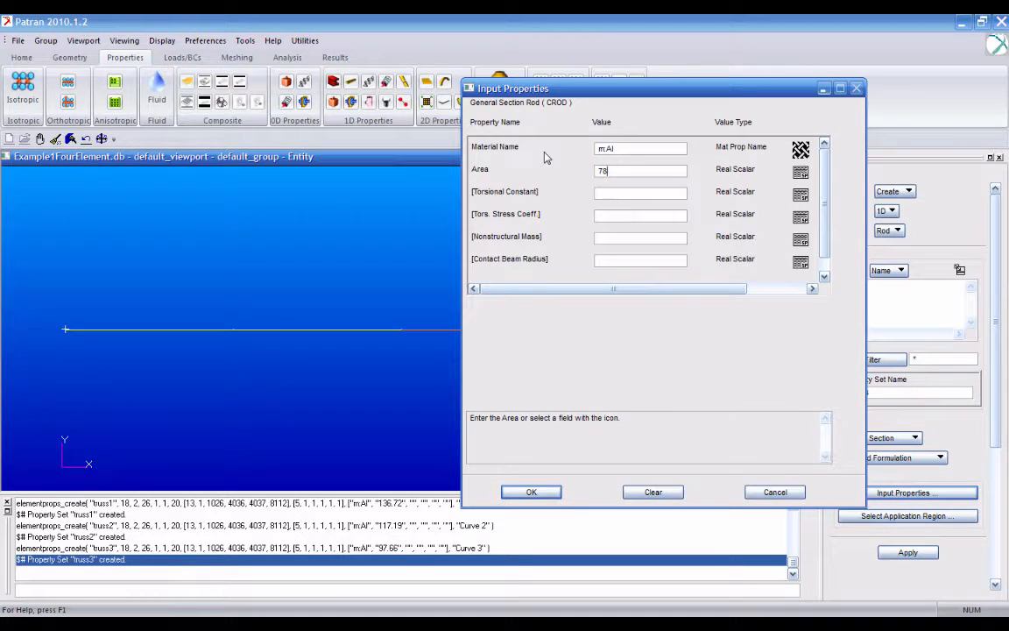
text(.125)
click(531, 492)
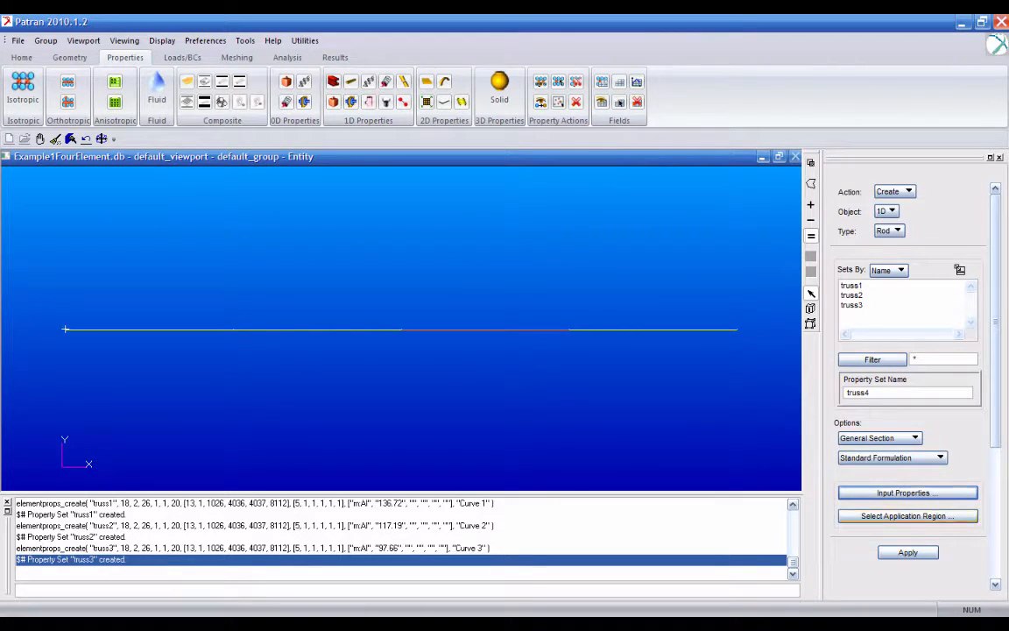
click(907, 552)
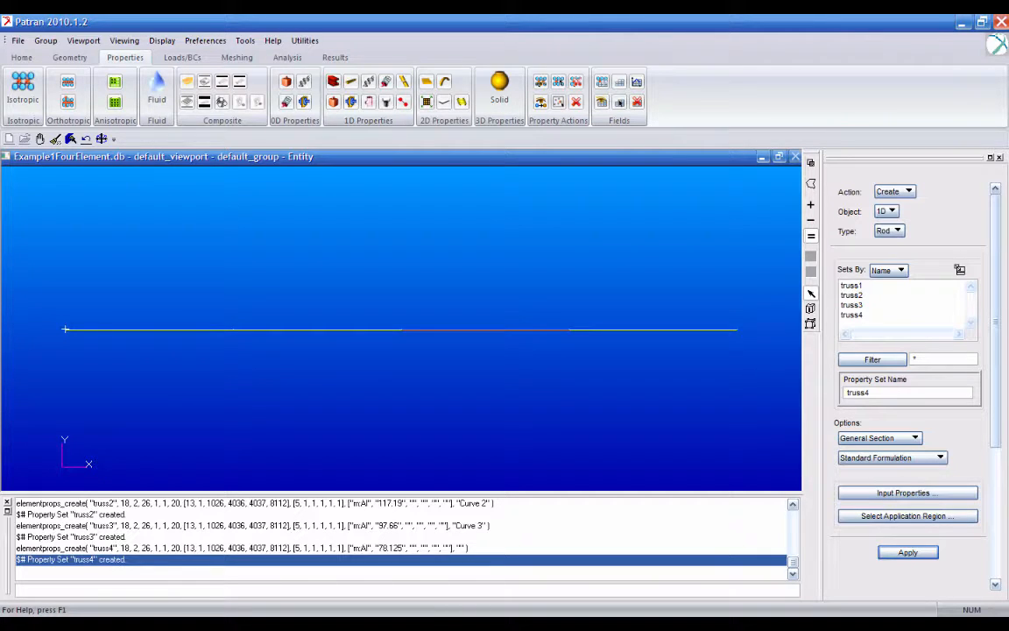
- Define the input data of a nodal displacement constraint set named fixed, with translations of <0,0,0>
click(182, 57)
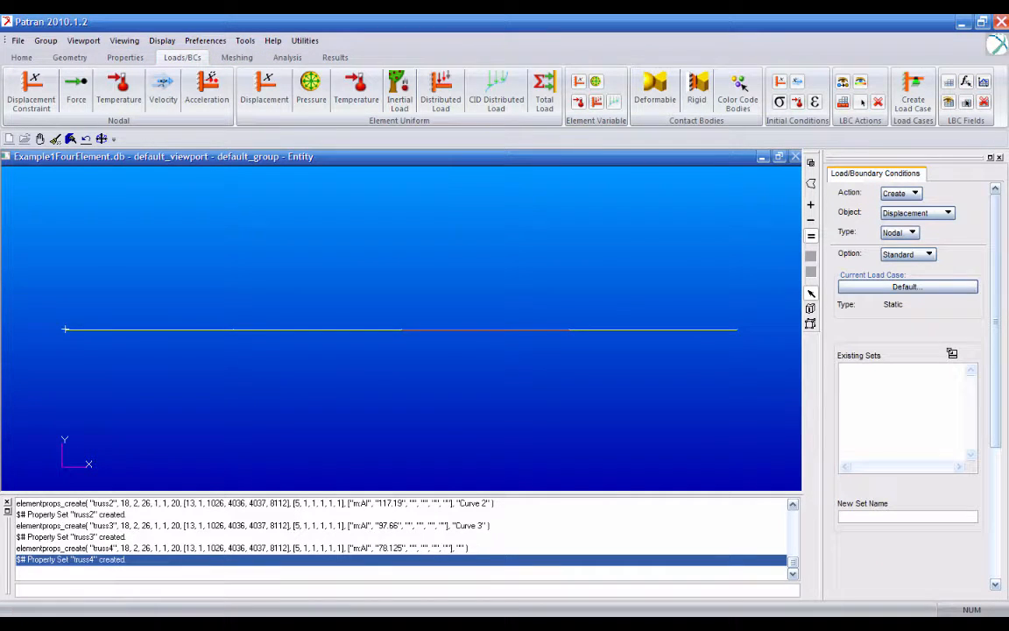
text(fixed)
drag(995, 350, 995, 415)
click(908, 493)
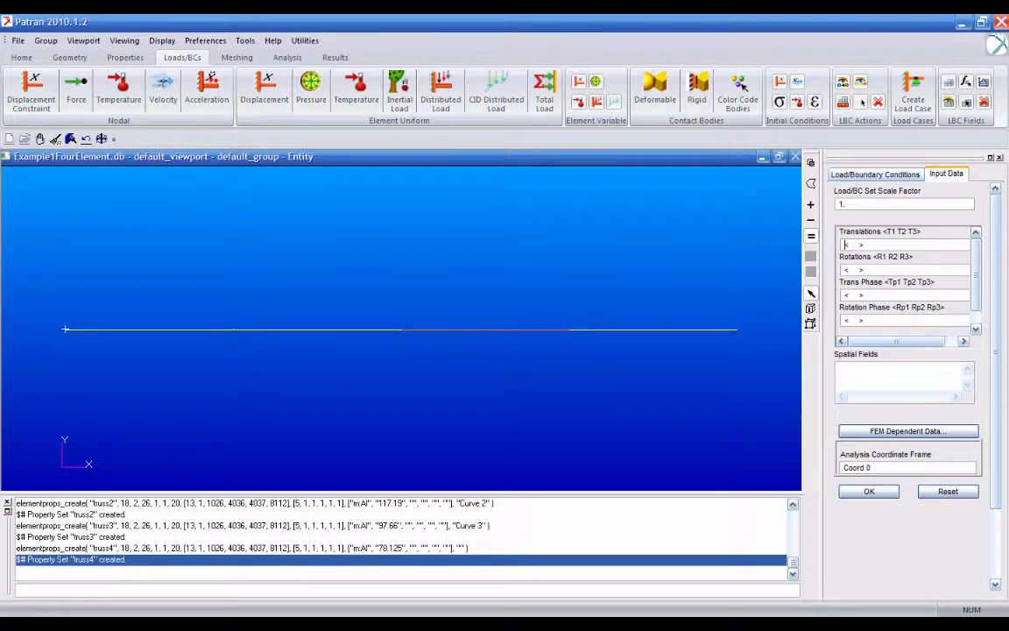
text(,0,0)
key(Tab)
text(<)
click(869, 491)
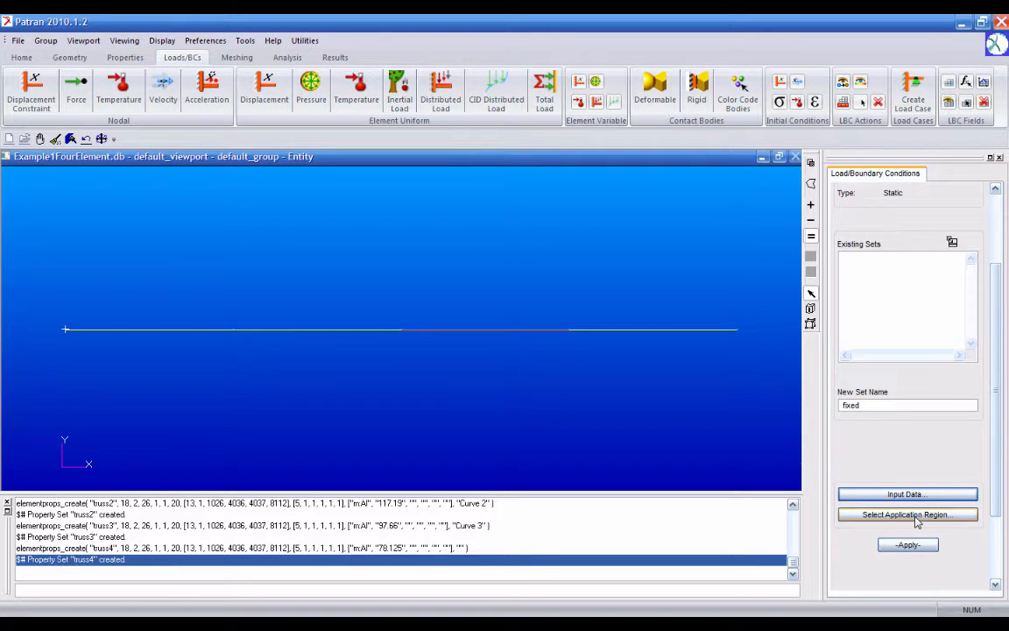
- Assign the fixed displacement set to the start point of Curve 1 and create it
click(915, 515)
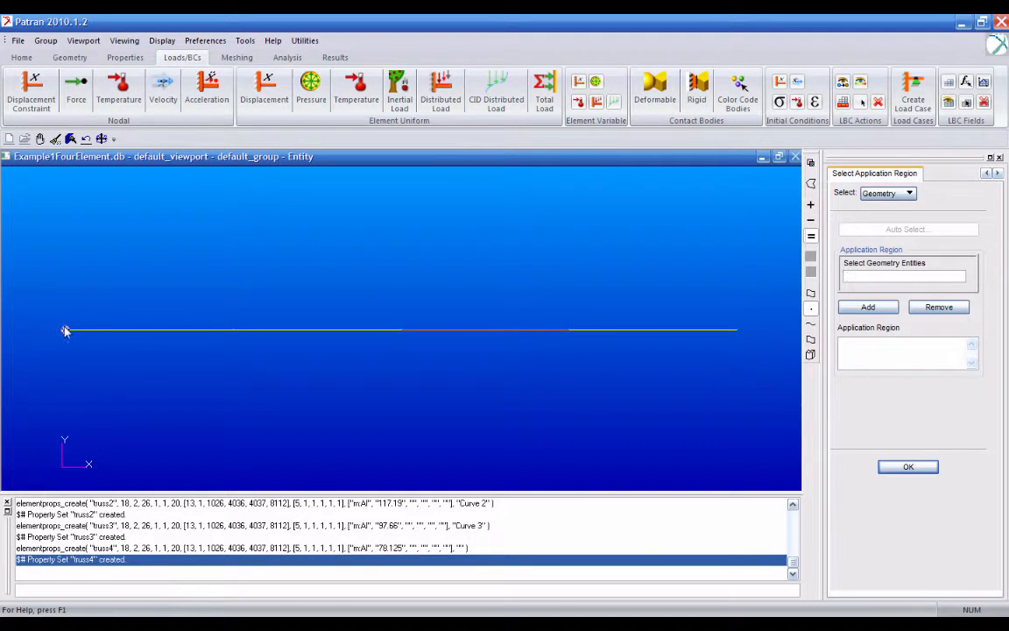
click(66, 330)
click(867, 307)
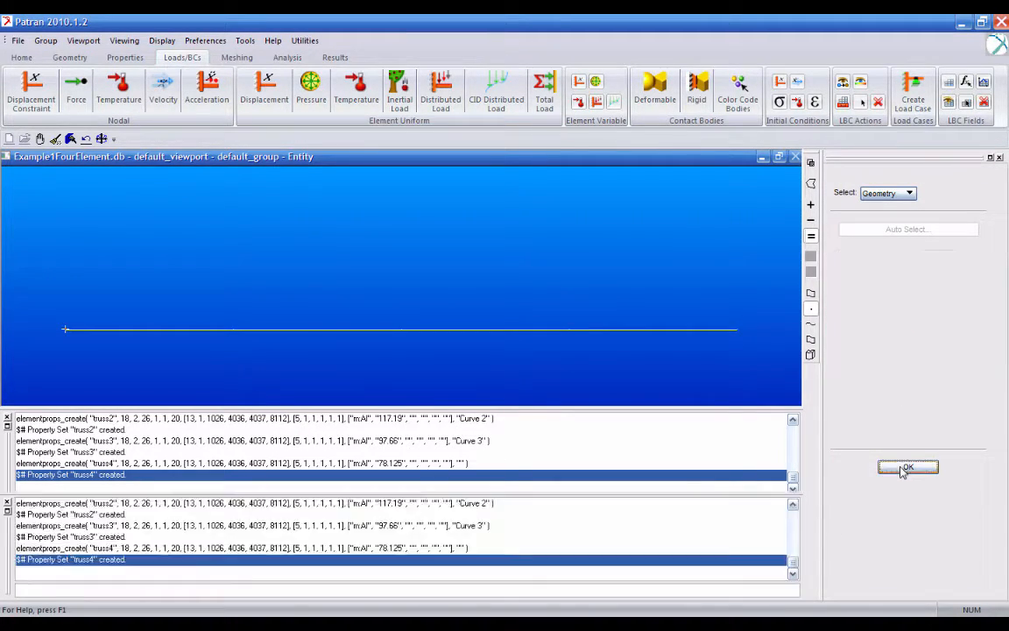
click(906, 466)
click(908, 545)
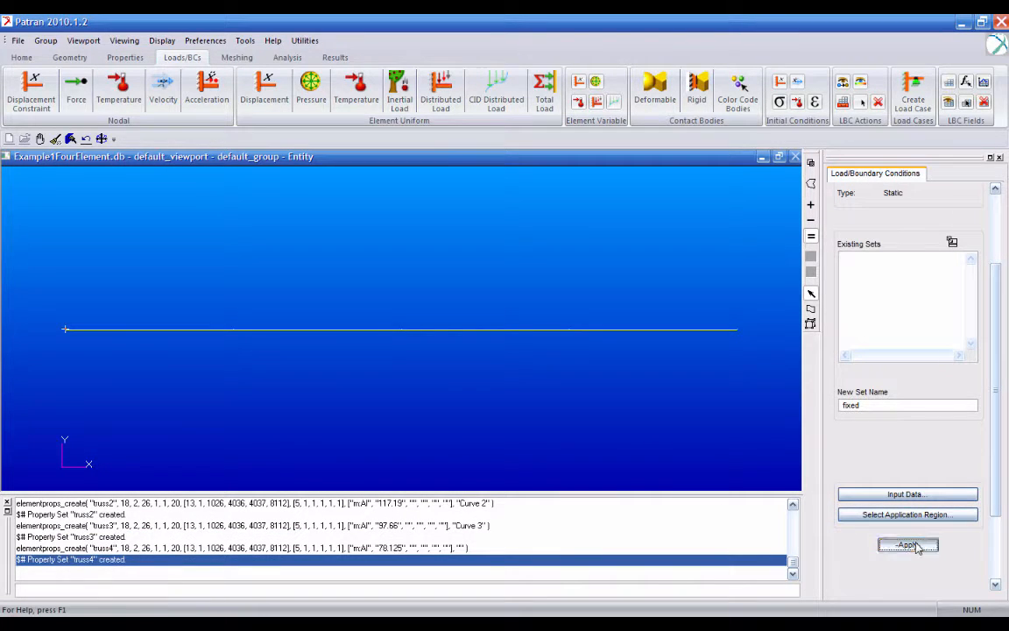
- Define a nodal force set named P with a force of <1000,,>
scroll(985, 281, up, 3)
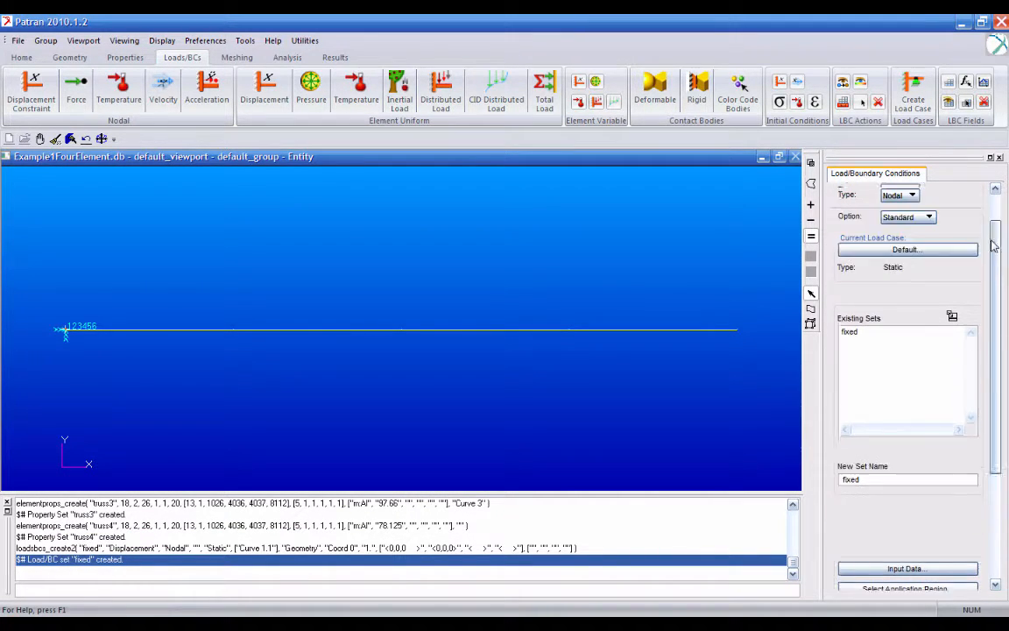
click(901, 210)
click(909, 228)
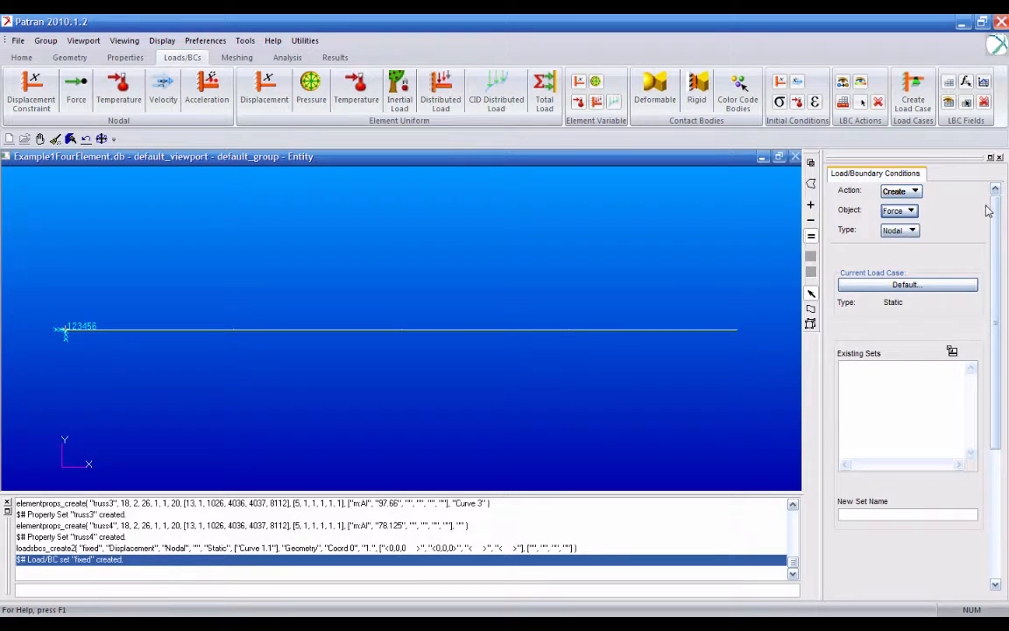
scroll(984, 210, down, 3)
click(919, 449)
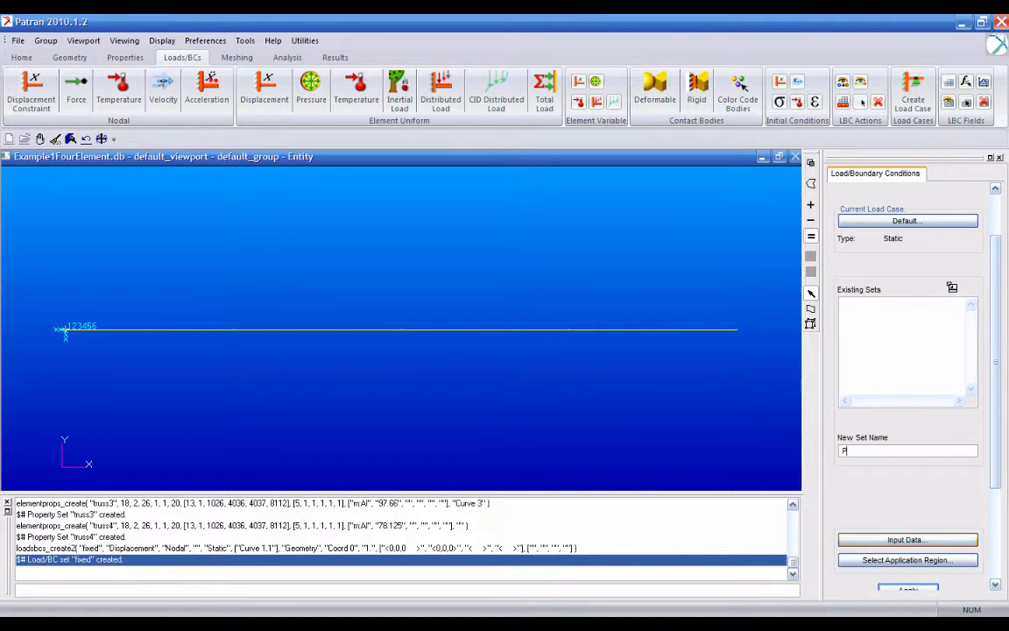
click(907, 540)
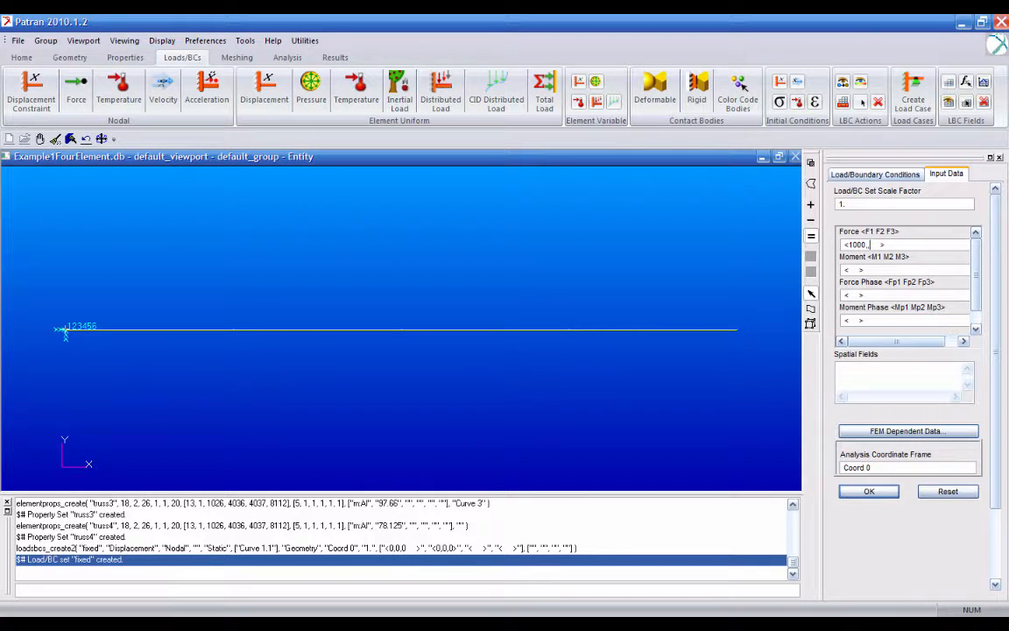
key(Return)
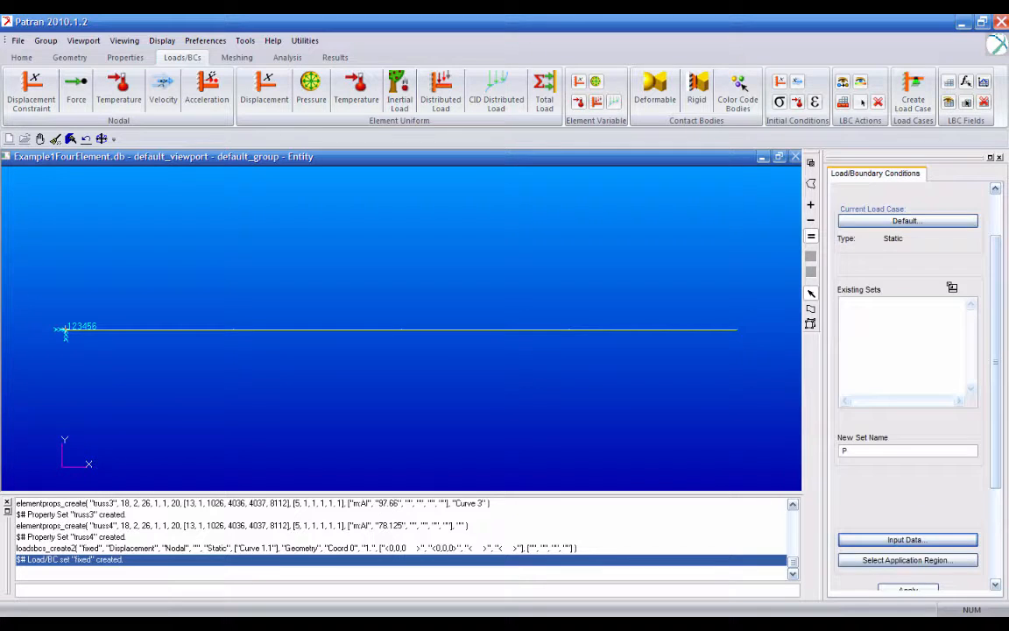
- Assign force set P to the free end point of Curve 4 and create it
click(907, 527)
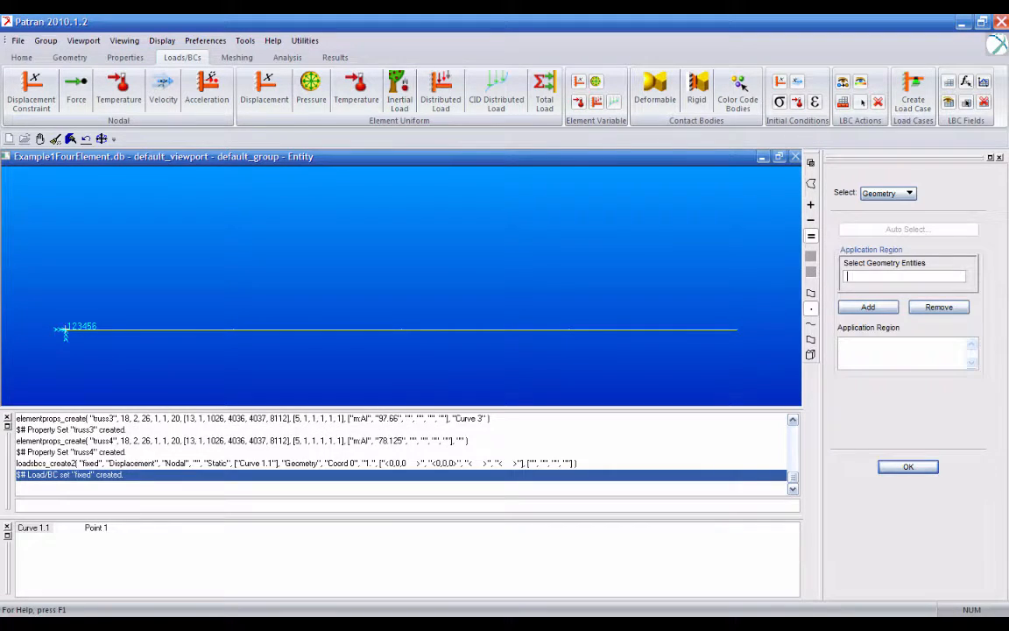
click(657, 329)
click(868, 307)
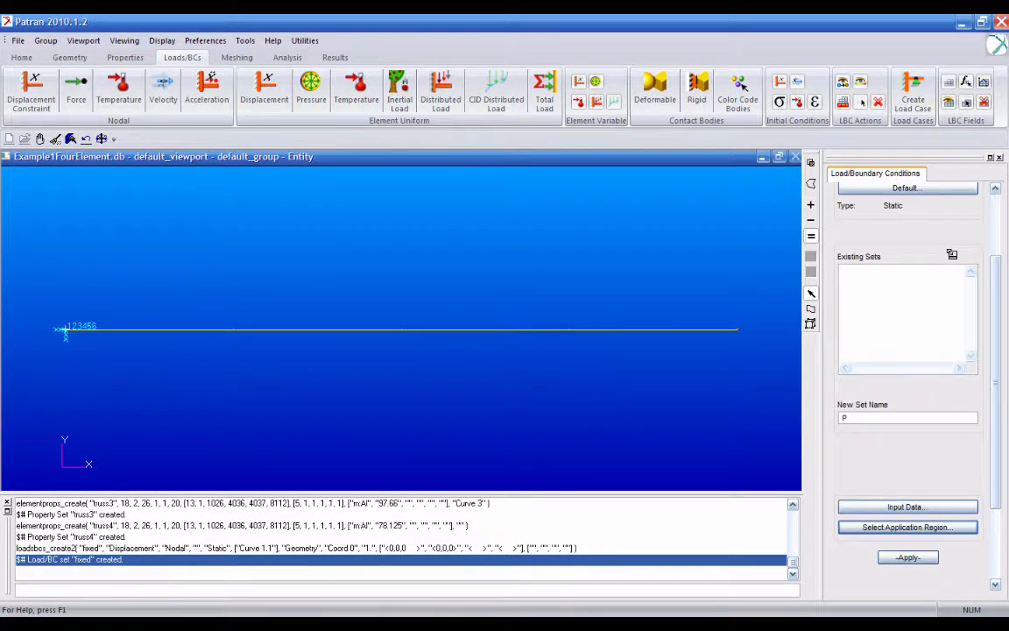
key(Return)
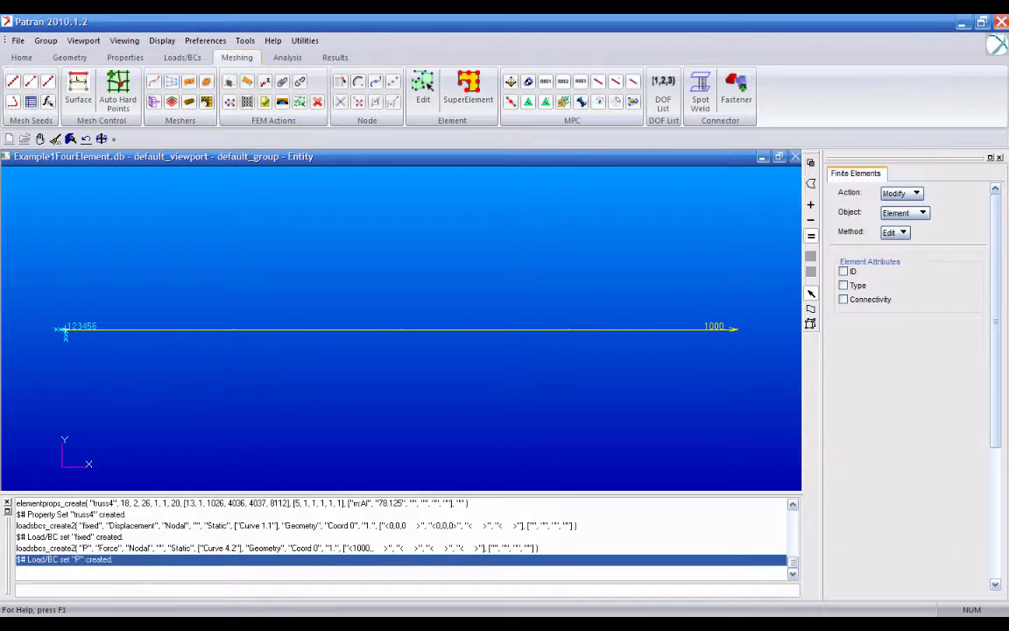
- Create uniform mesh seeds of 1 element on each of the four curves
click(901, 192)
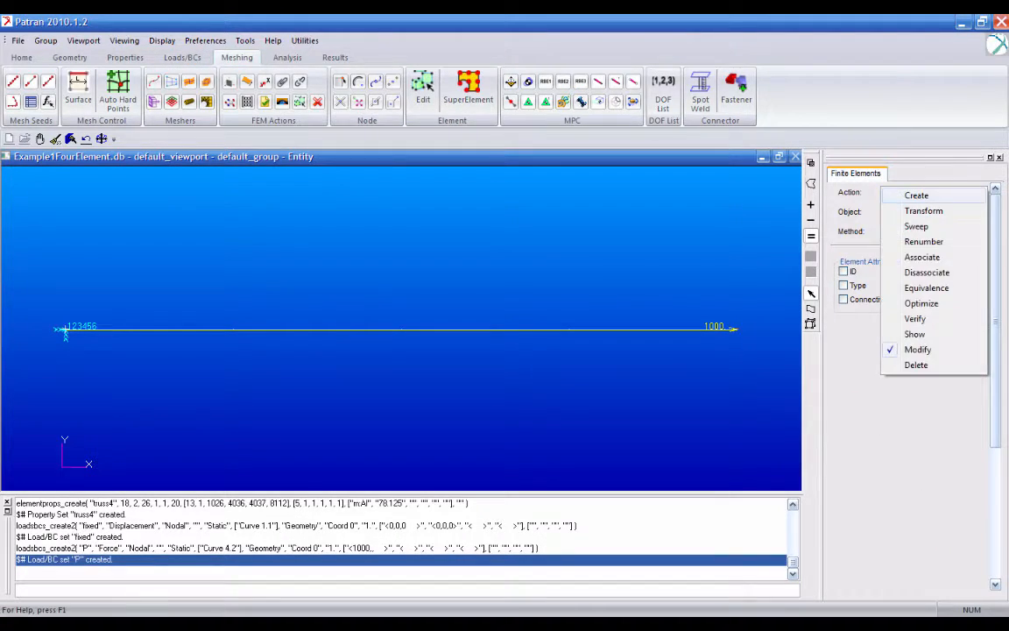
click(903, 196)
click(905, 212)
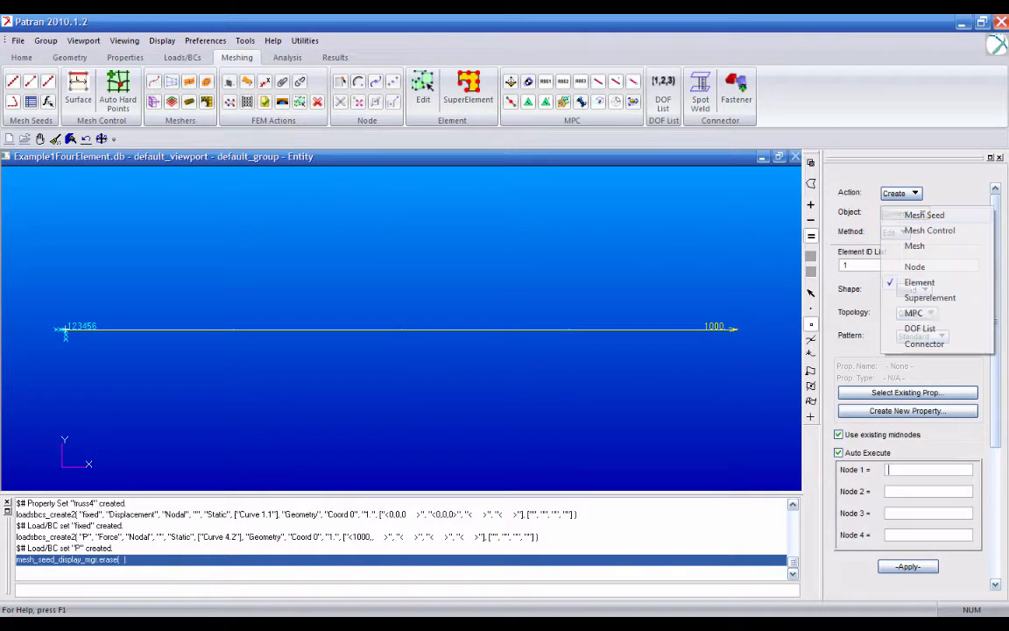
click(911, 215)
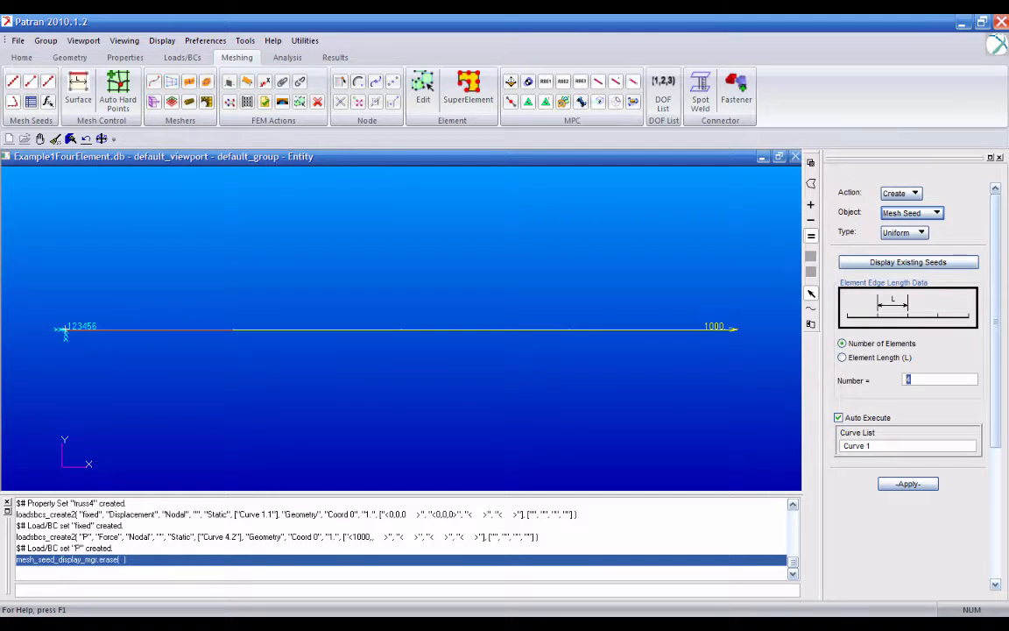
text(1)
click(901, 445)
drag(195, 319, 684, 368)
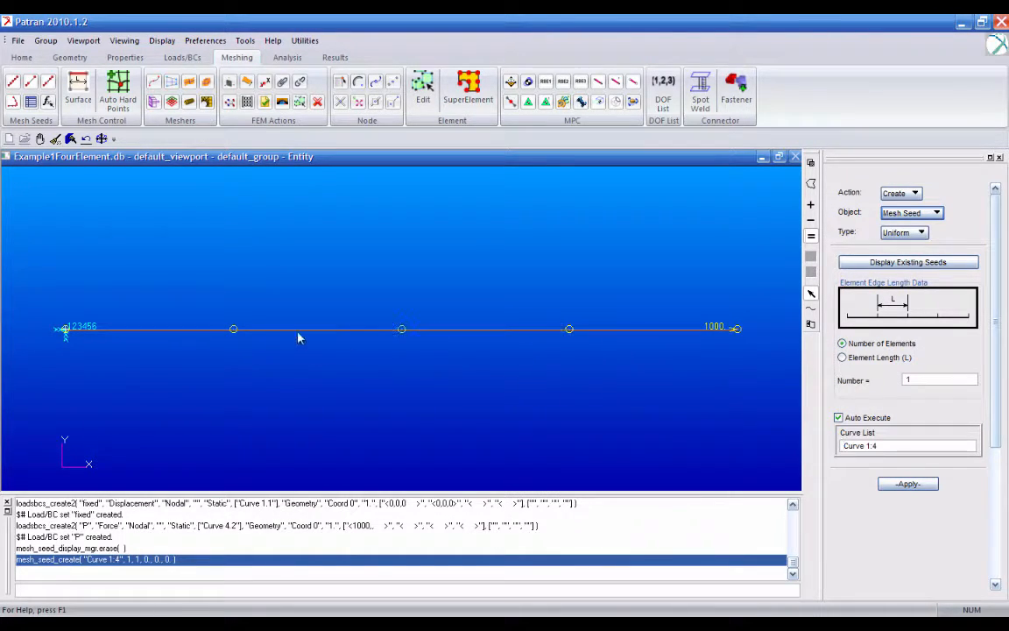
- Create a curve mesh with Bar2 topology on Curve 1:4
click(910, 212)
click(915, 245)
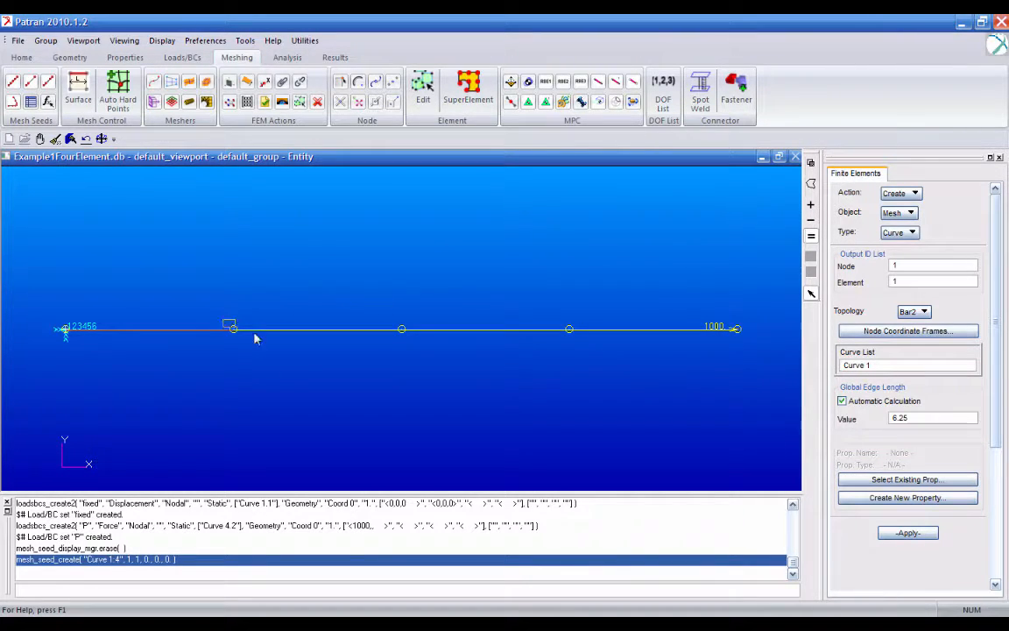
drag(225, 322, 594, 338)
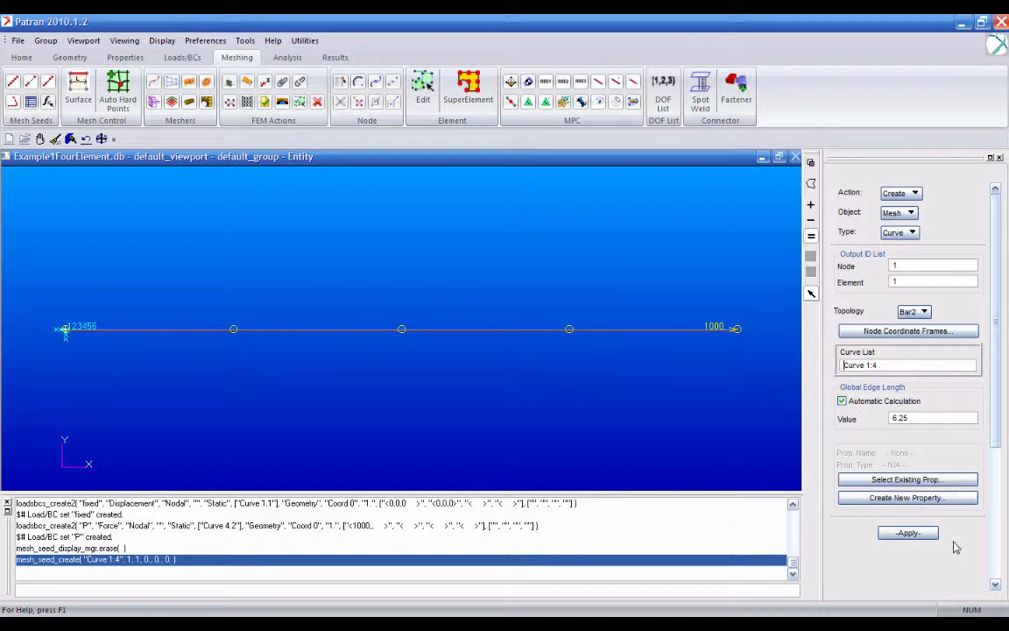
click(908, 533)
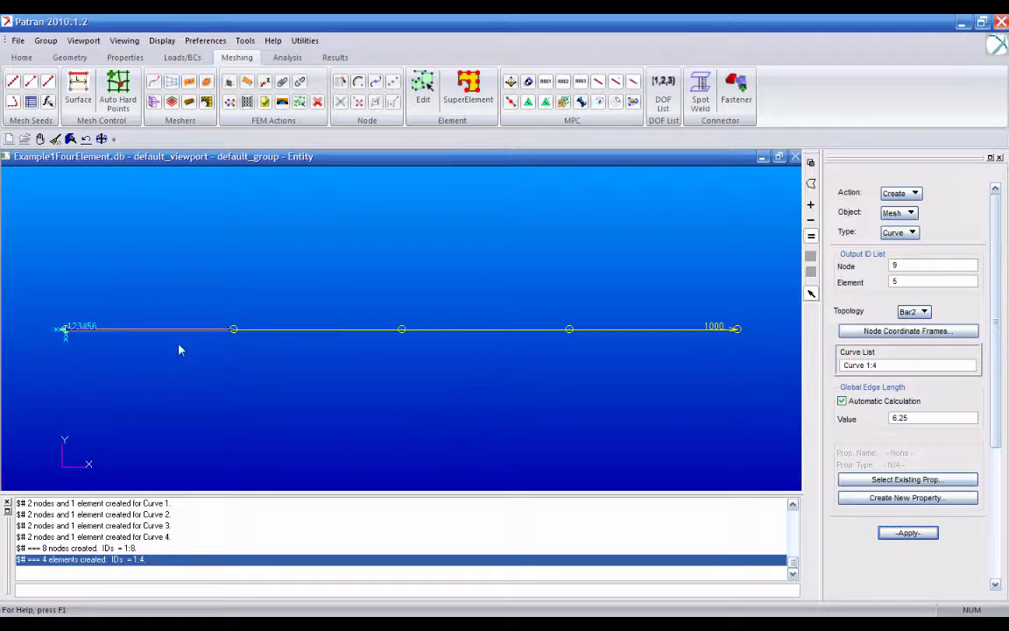
- Preview the duplicate nodes and equivalence all of them with the Tolerance Cube method and a tolerance of 0.005
click(909, 193)
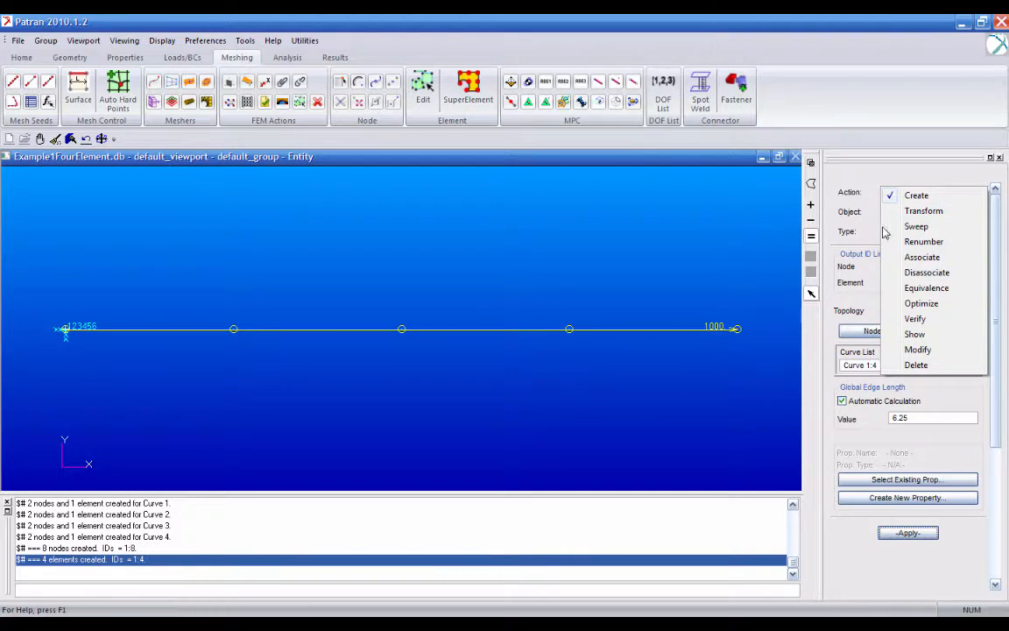
click(927, 288)
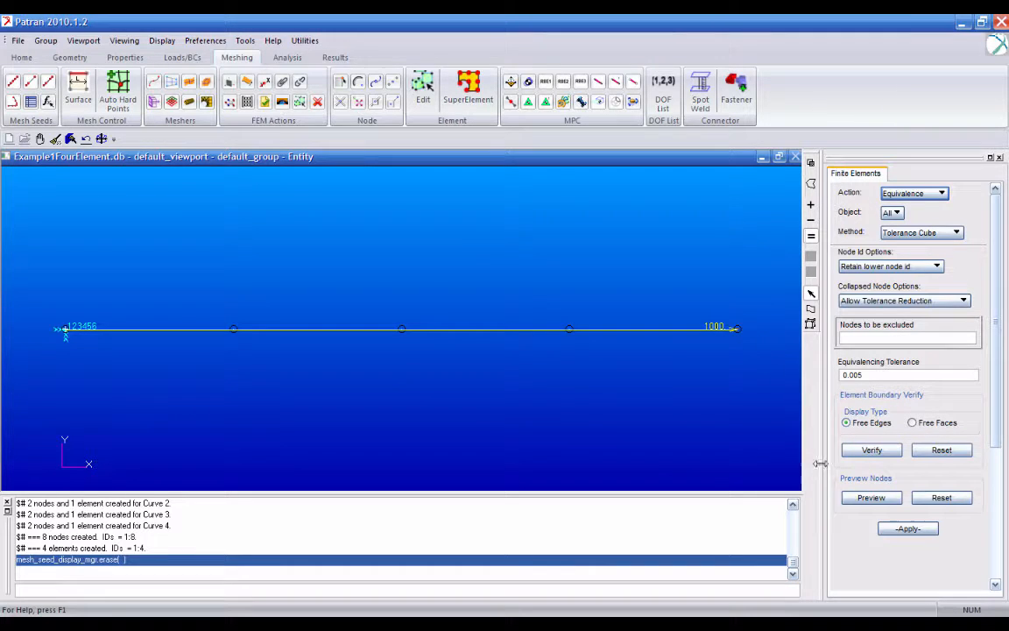
click(859, 498)
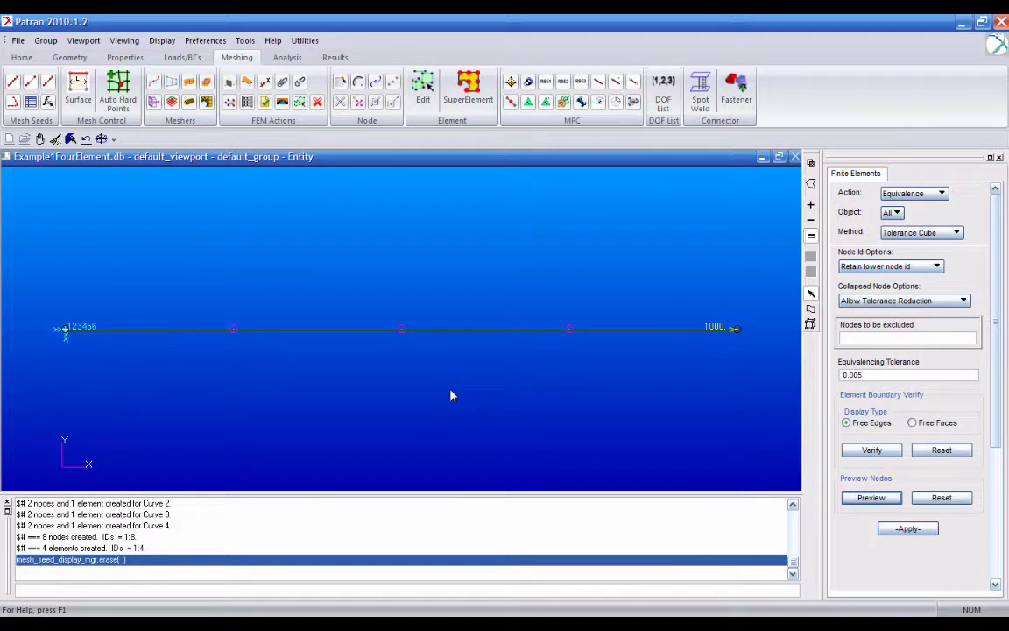
click(908, 528)
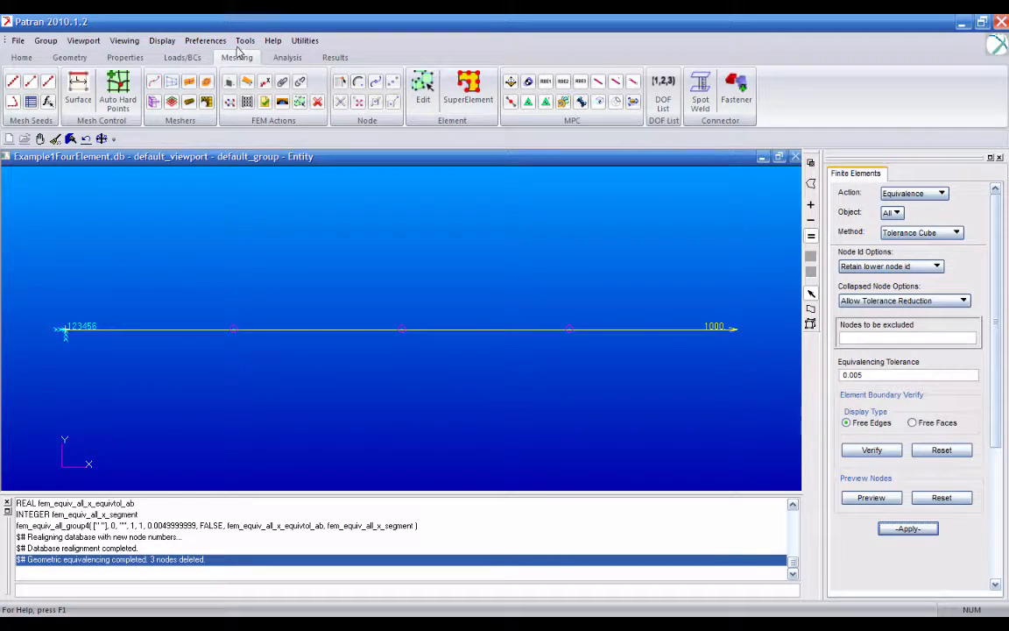
- Name the analysis job FourElement and try to submit a full run of the entire model
click(287, 58)
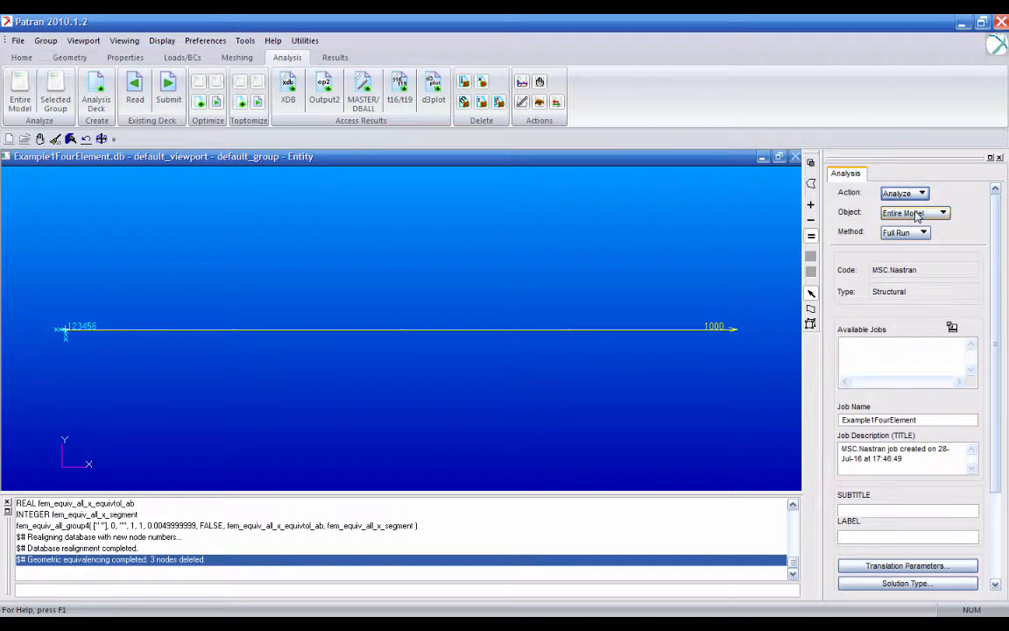
drag(874, 422, 841, 421)
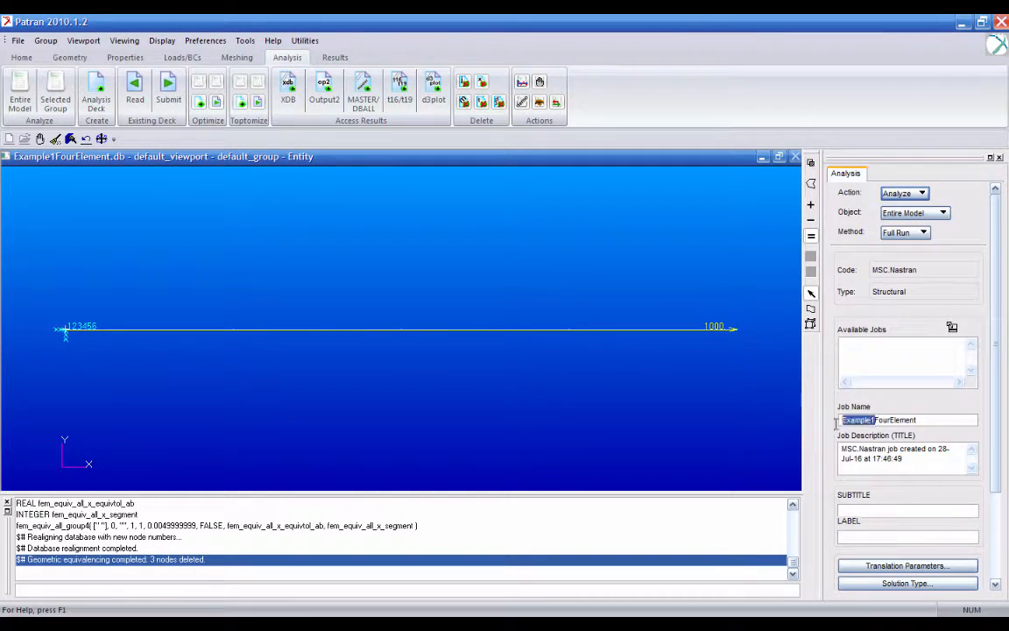
key(BackSpace)
scroll(1007, 385, down, 3)
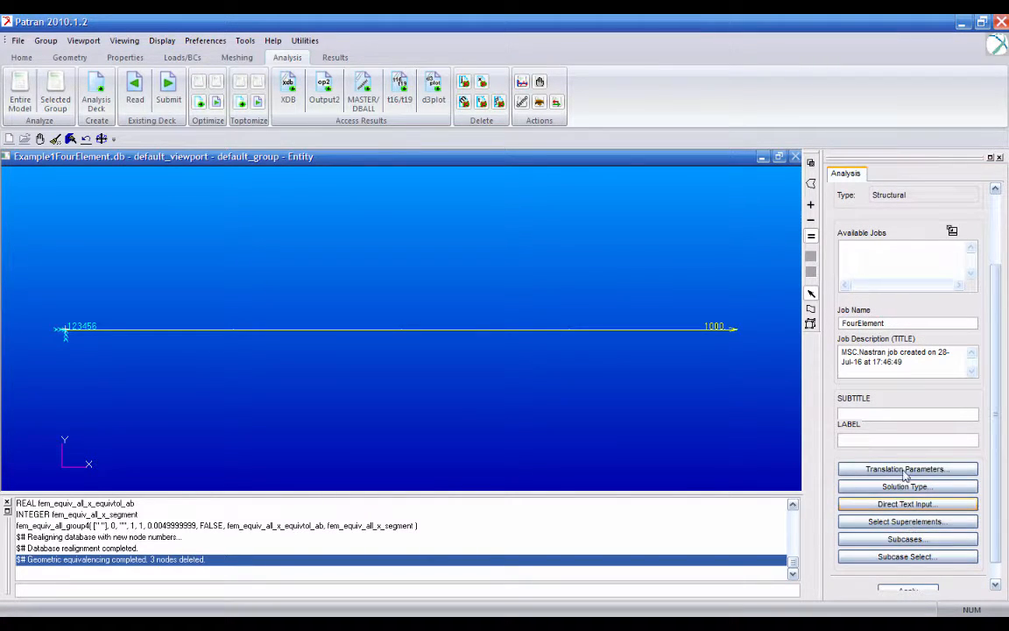
scroll(1000, 465, down, 1)
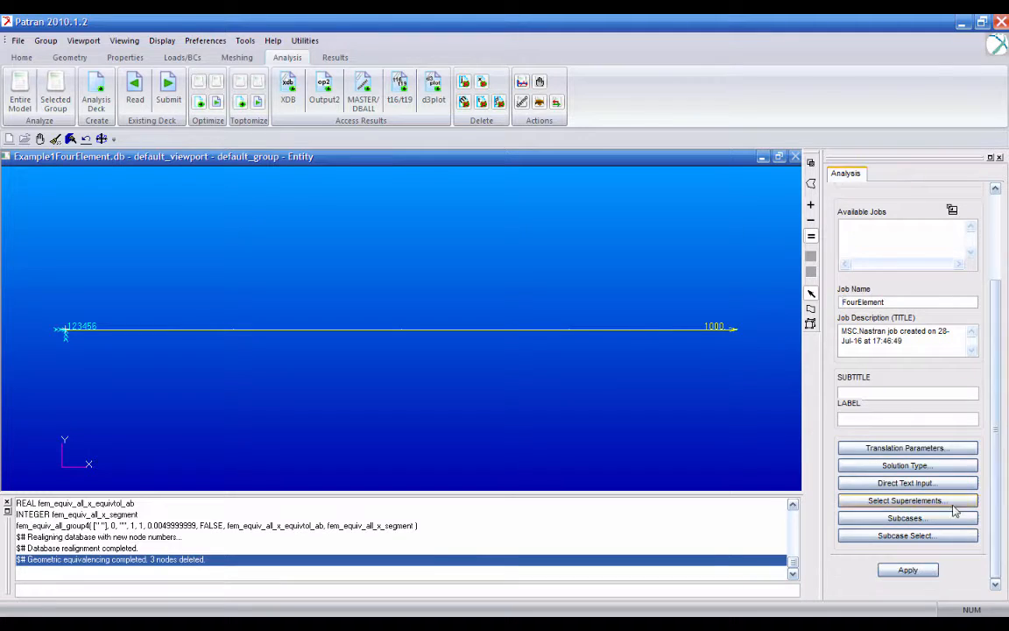
click(931, 573)
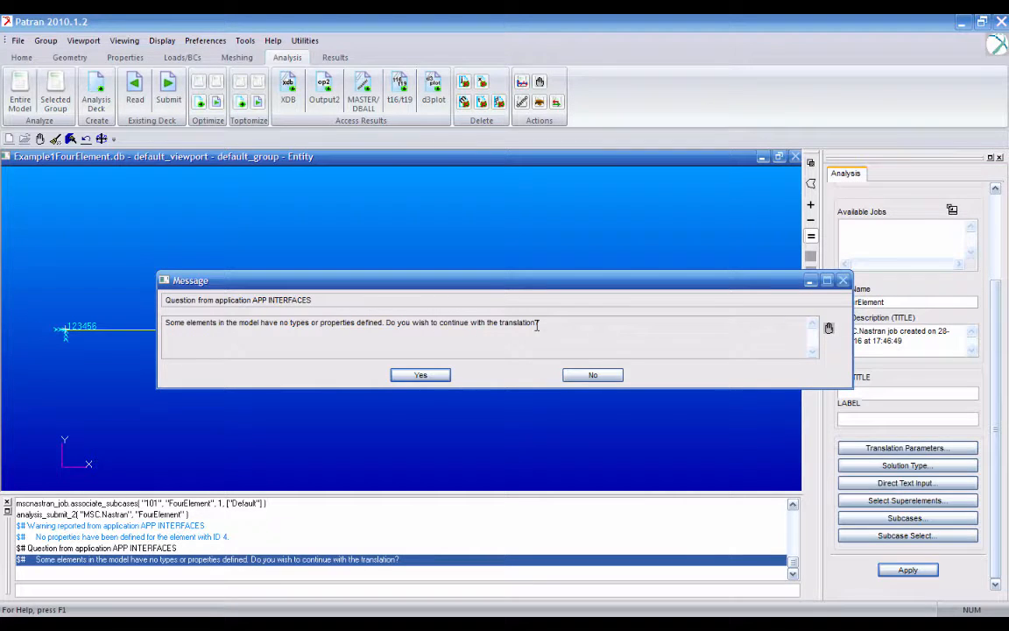
click(595, 375)
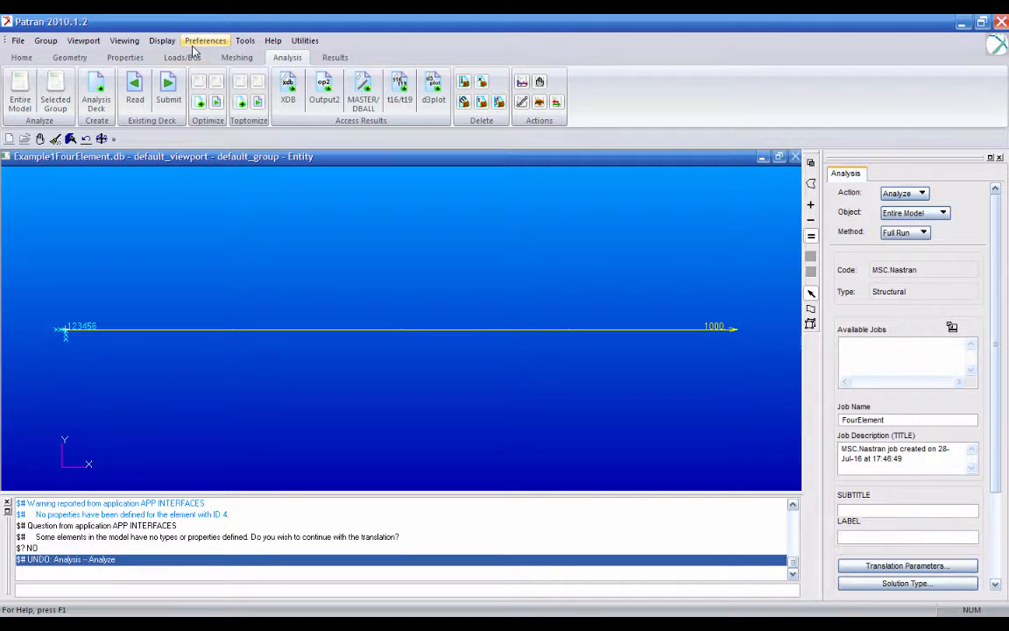
- Delete all nodes and elements of the bar and clean up the display
click(236, 58)
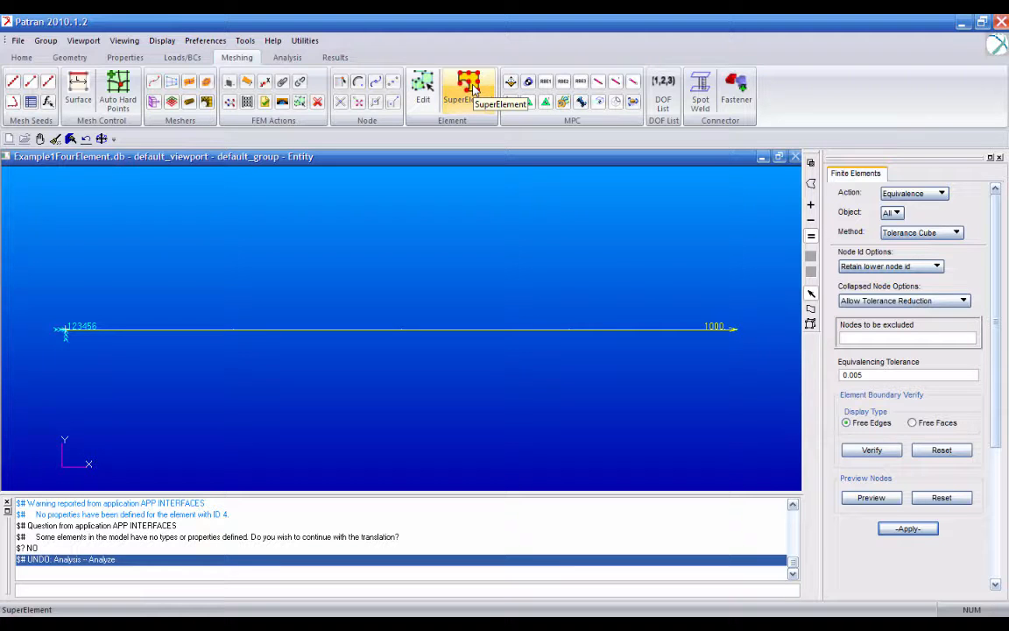
click(944, 193)
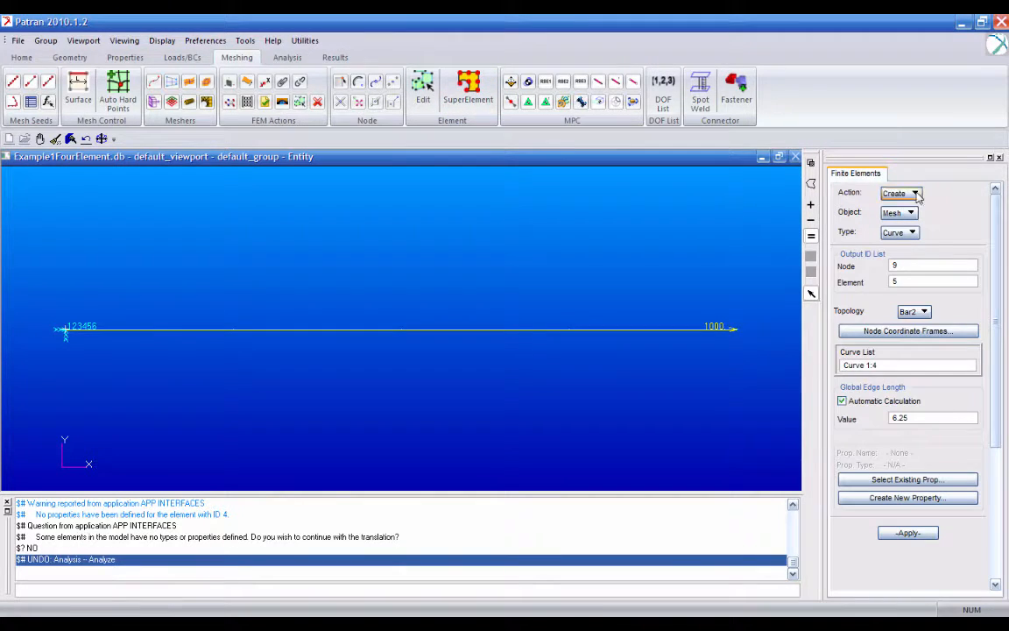
click(944, 194)
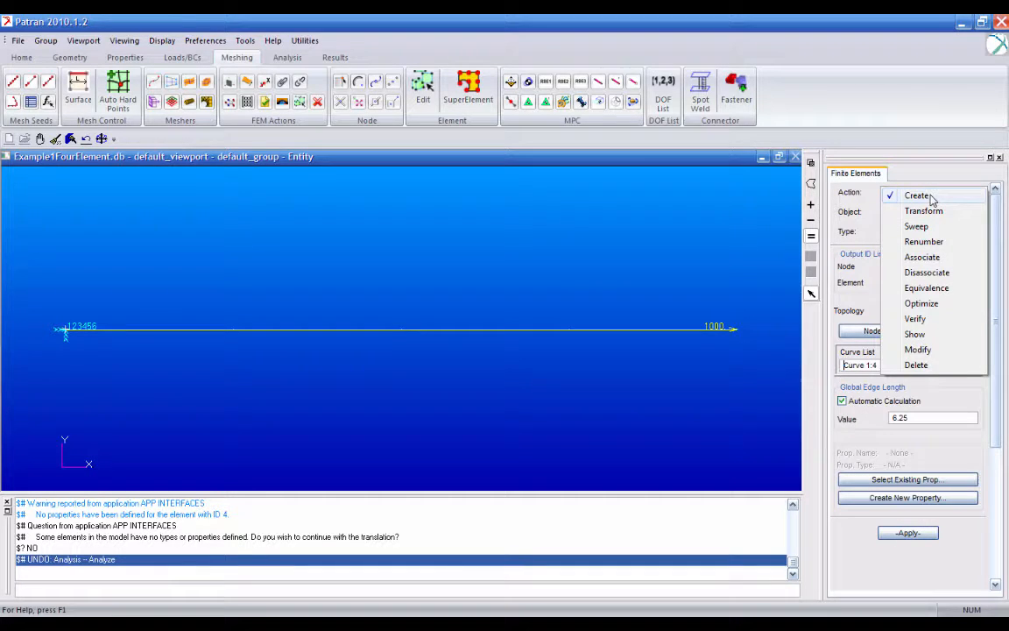
click(916, 364)
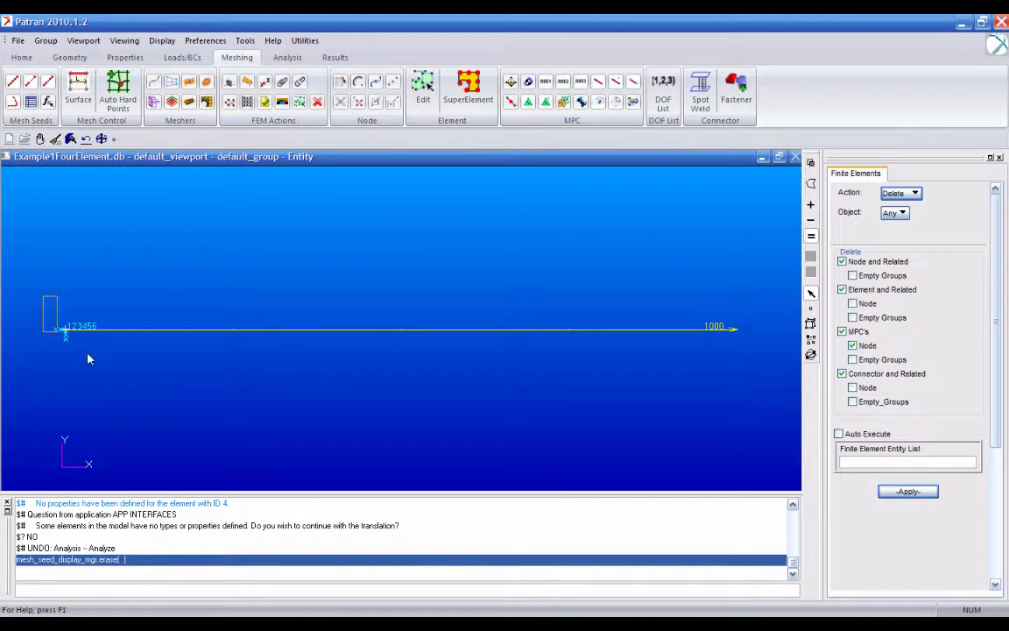
drag(87, 358, 771, 366)
click(909, 491)
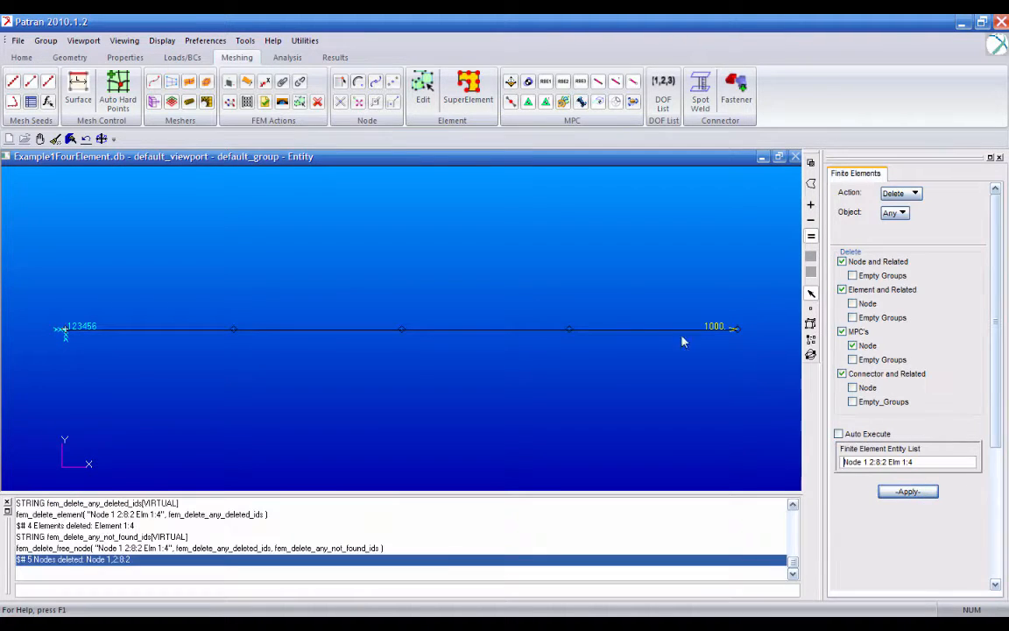
click(55, 138)
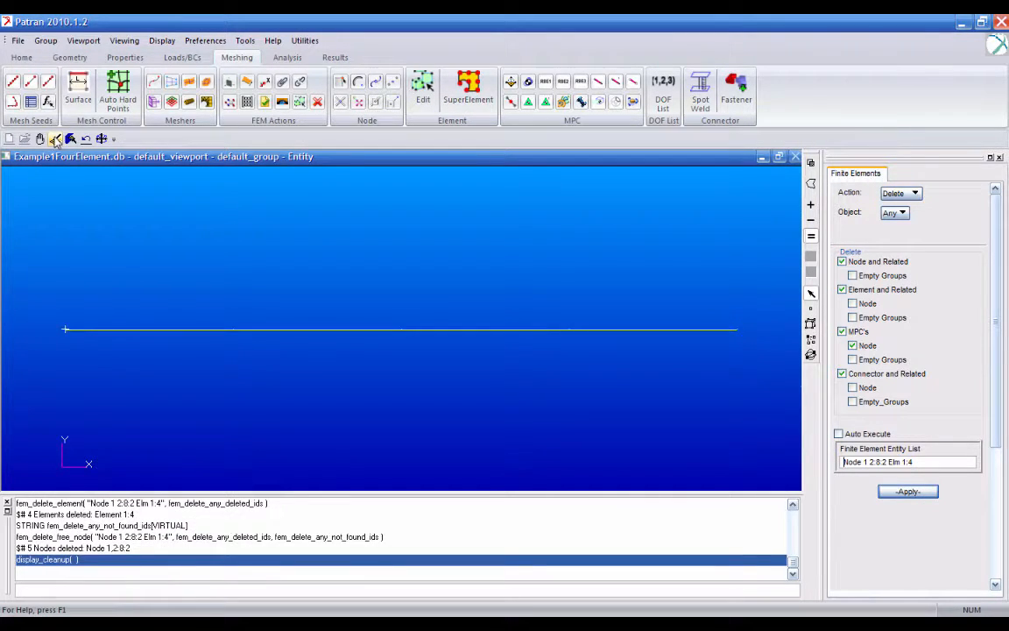
- Create a Bar2 curve mesh on Curve 1 using the existing property truss1
click(902, 192)
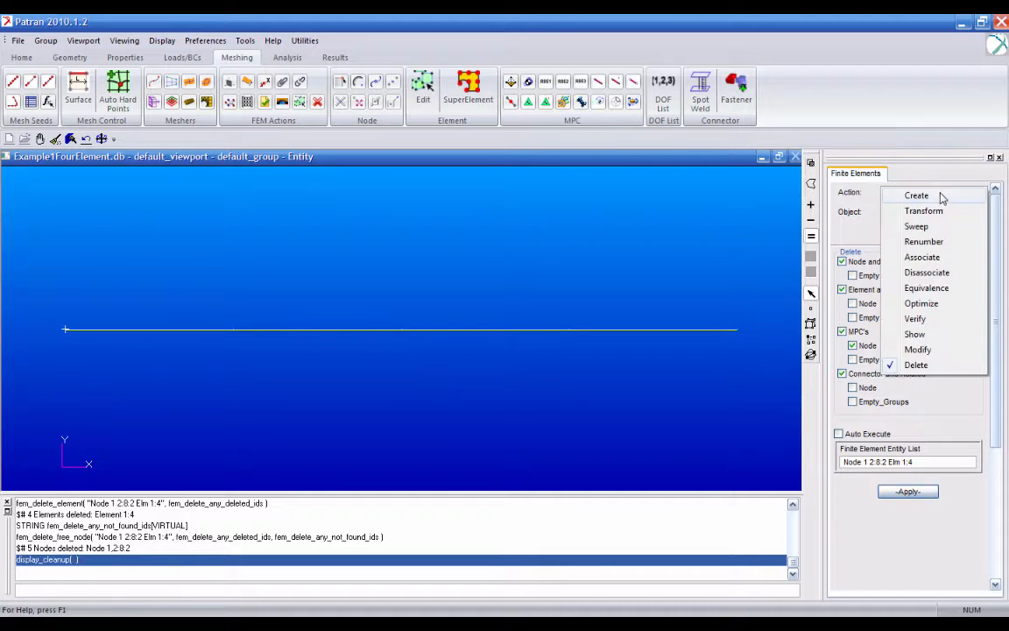
click(937, 197)
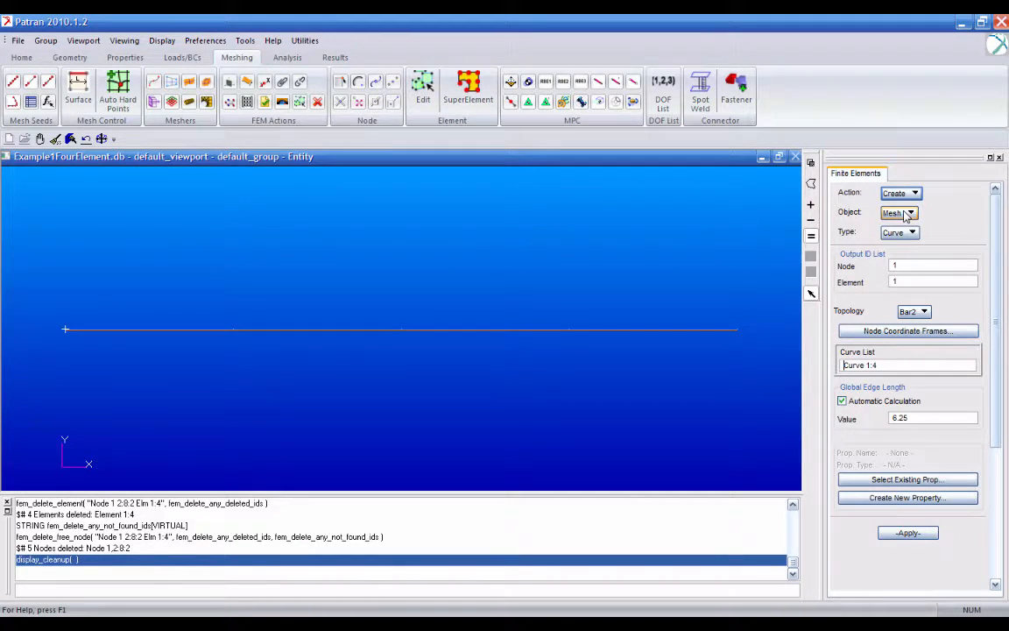
click(890, 368)
key(BackSpace)
key(BackSpace)
click(850, 479)
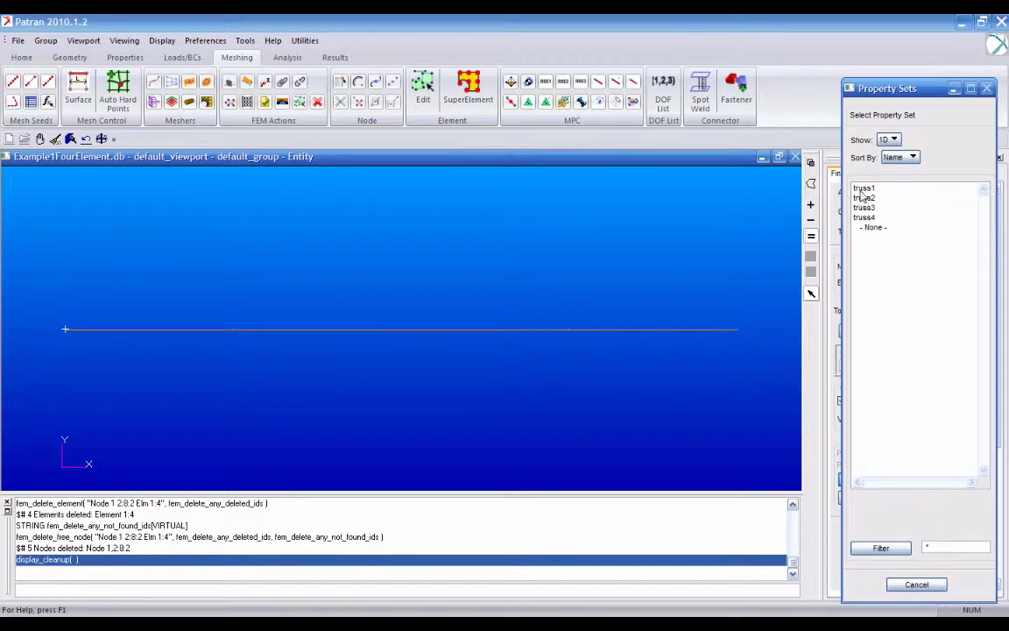
click(863, 218)
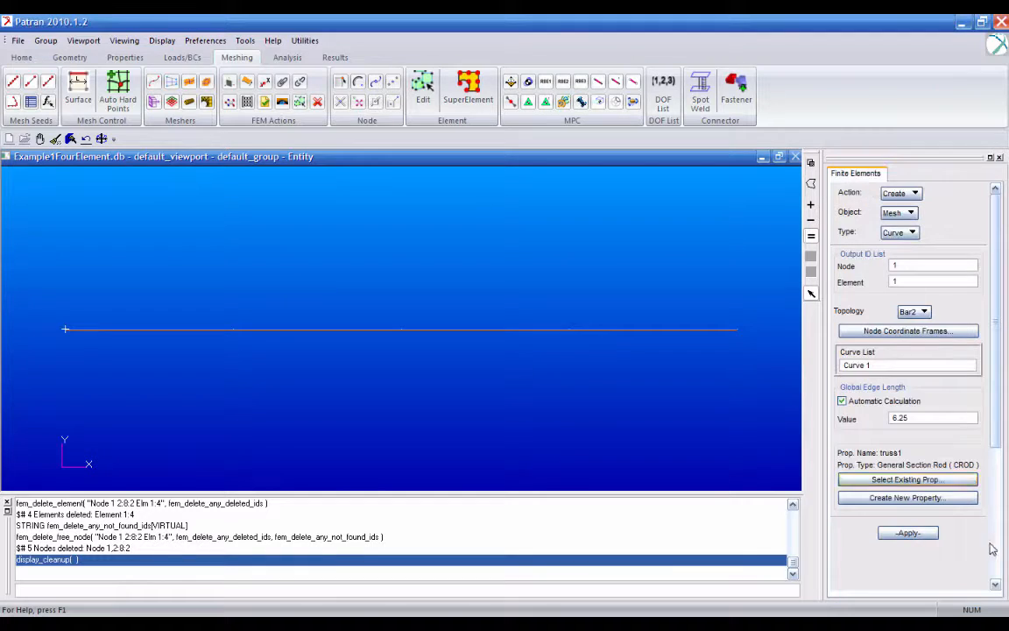
click(908, 533)
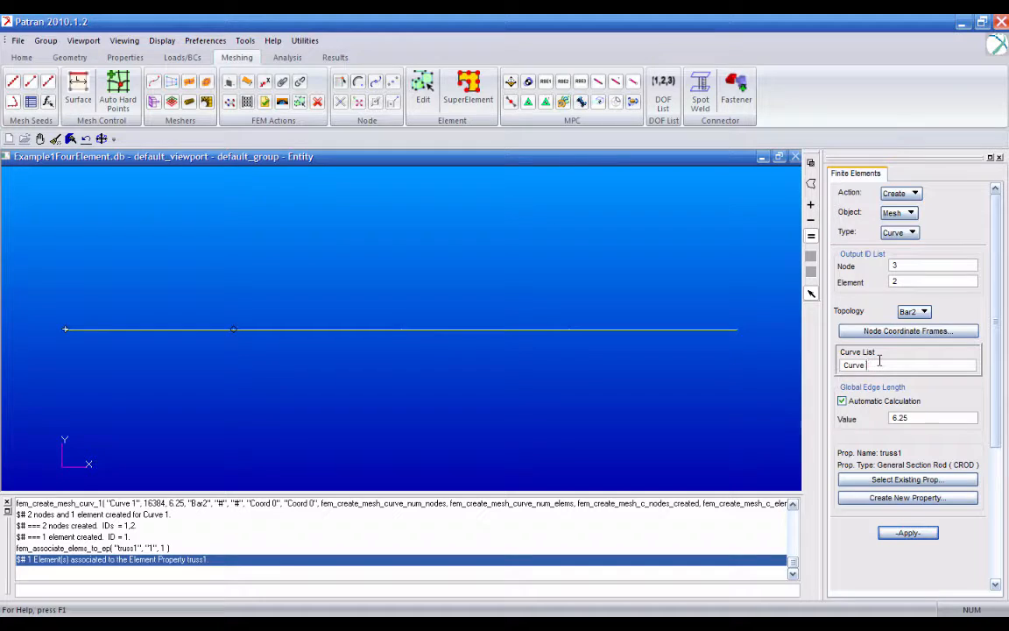
- Mesh Curve 2 with Bar2 topology and the existing property truss2
click(908, 479)
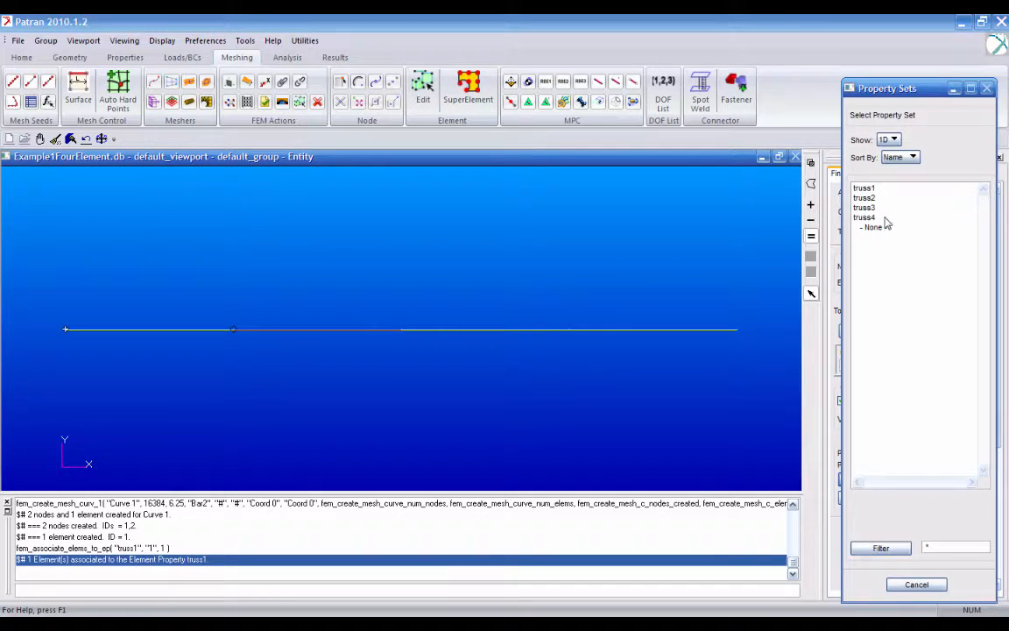
click(876, 198)
click(918, 535)
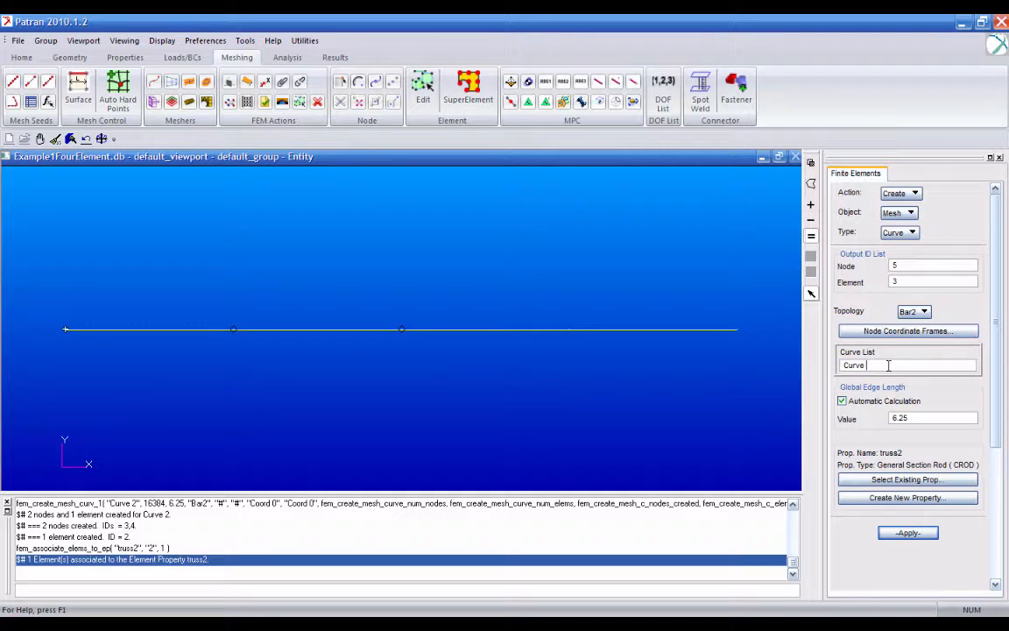
- Mesh Curve 3 with Bar2 topology and the existing property truss3
click(931, 481)
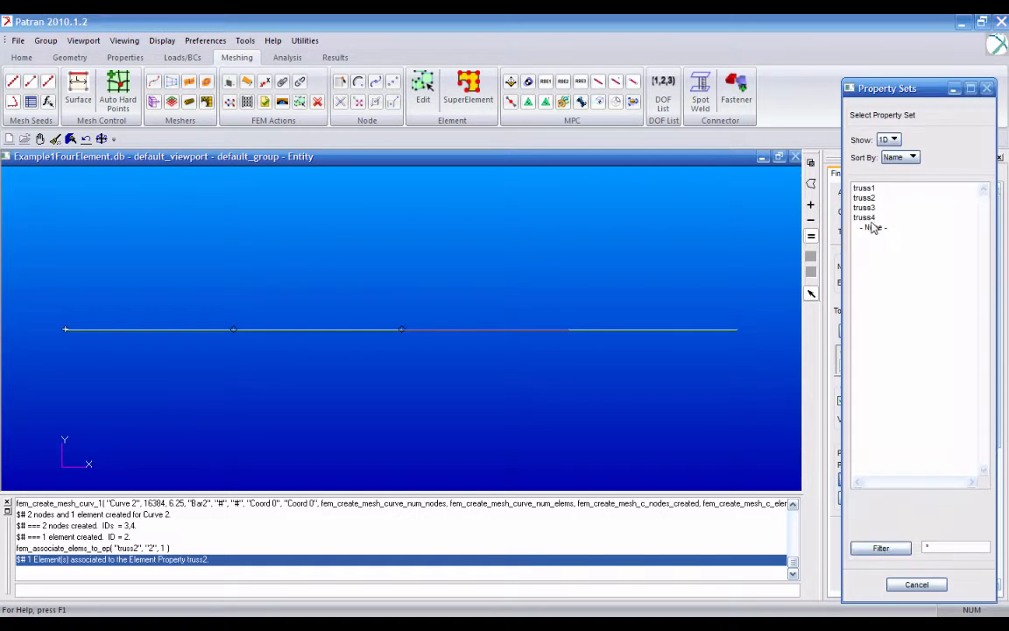
click(867, 216)
click(927, 498)
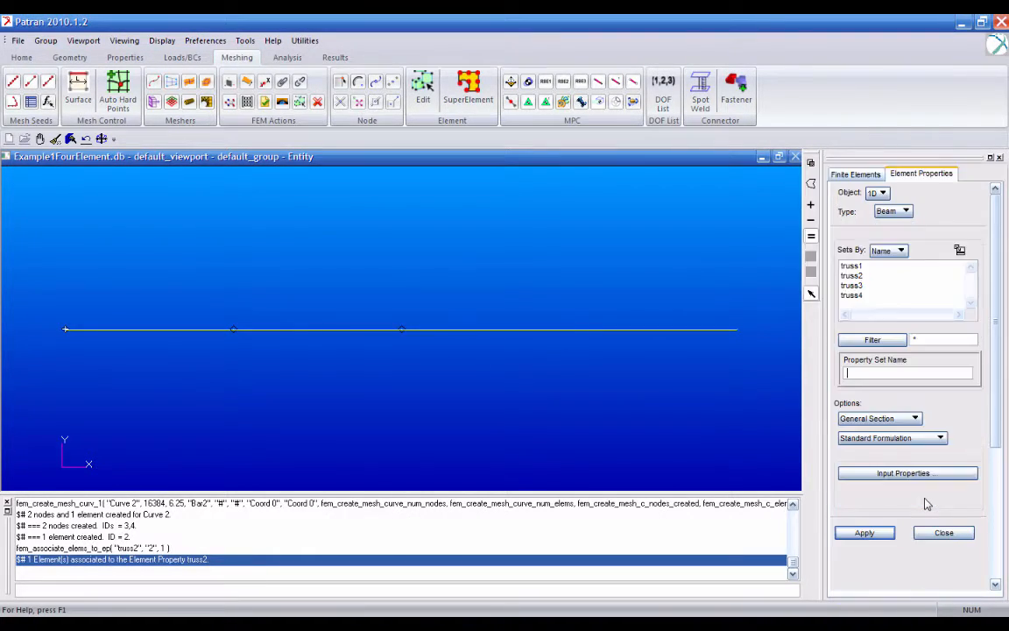
click(942, 532)
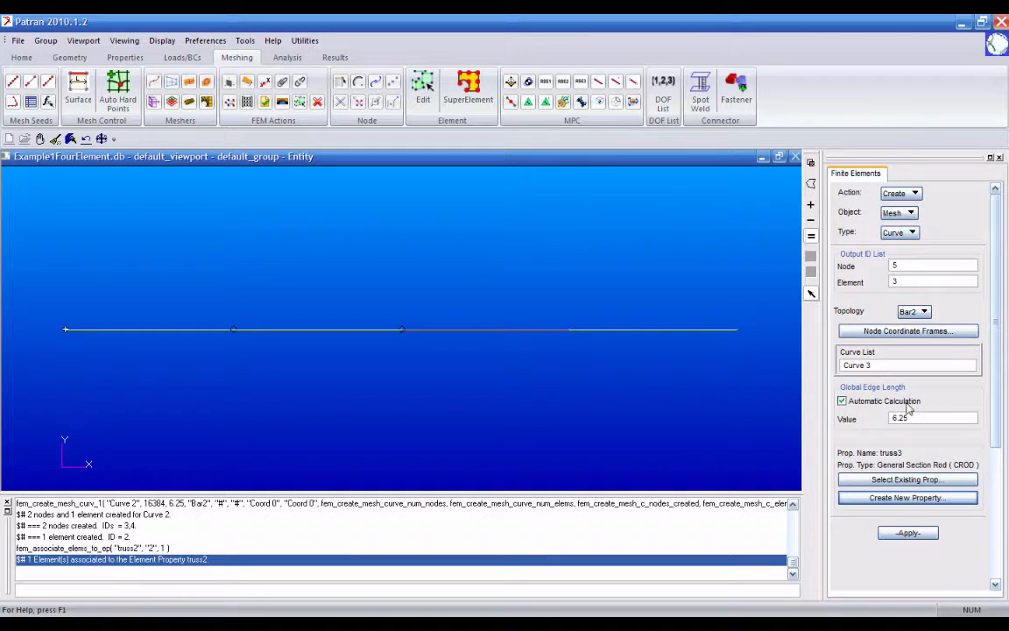
click(911, 535)
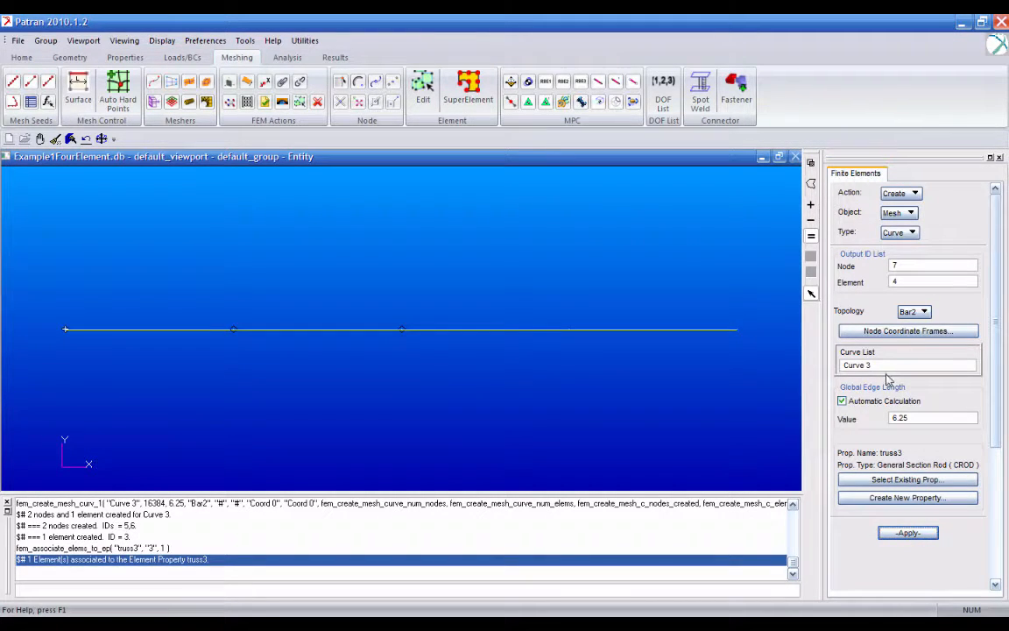
- Mesh Curve 4 with Bar2 topology and the existing property truss4
text(4)
click(911, 479)
click(862, 220)
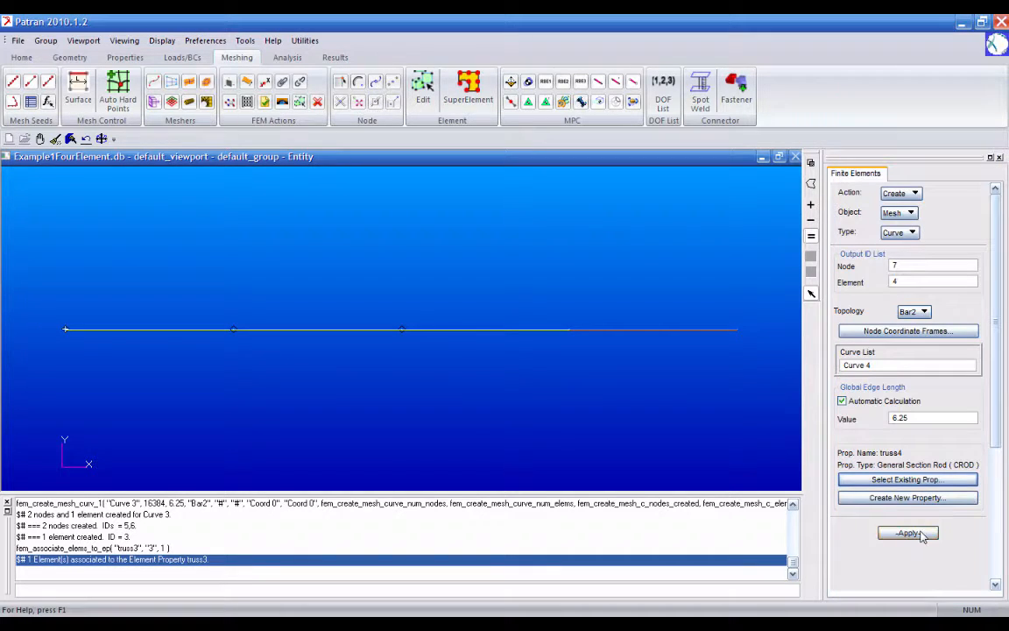
click(919, 533)
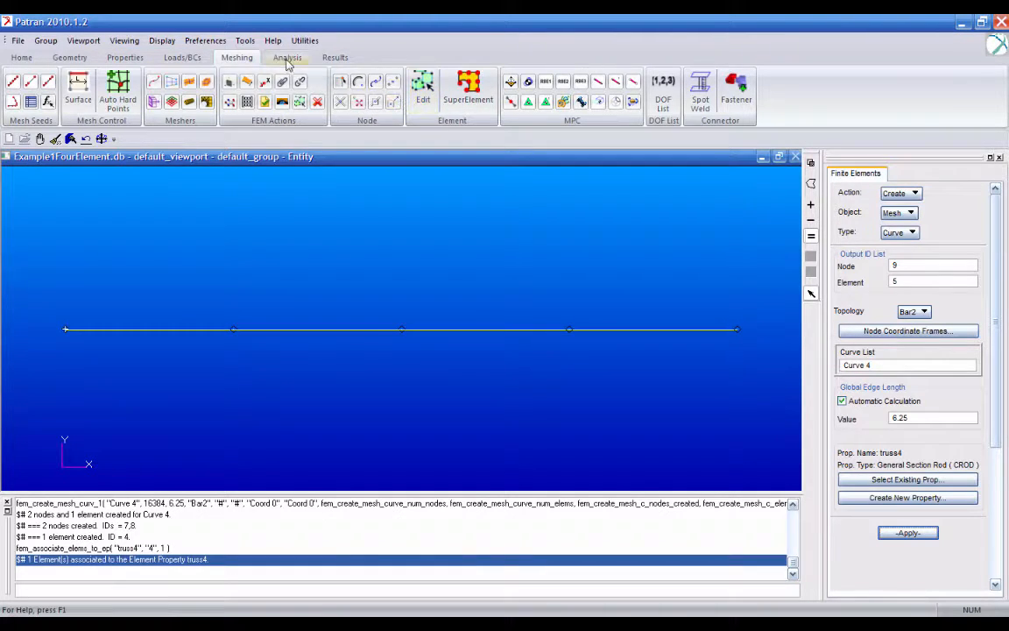
- Equivalence all nodes with the Tolerance Cube method and a tolerance of 0.005, retaining the lower node id, and clean up the display
click(915, 193)
click(898, 287)
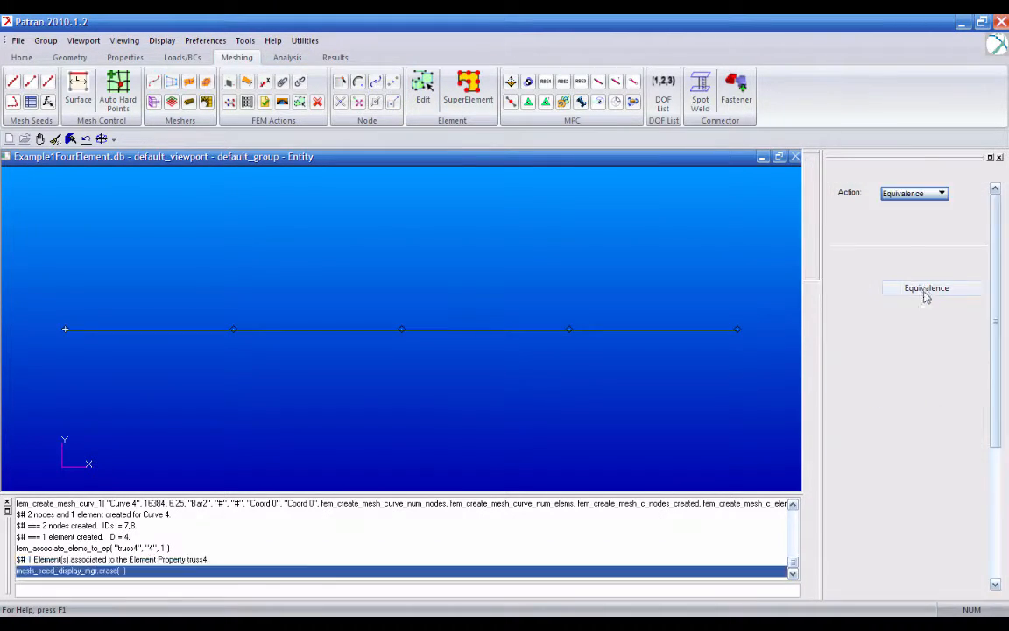
click(911, 530)
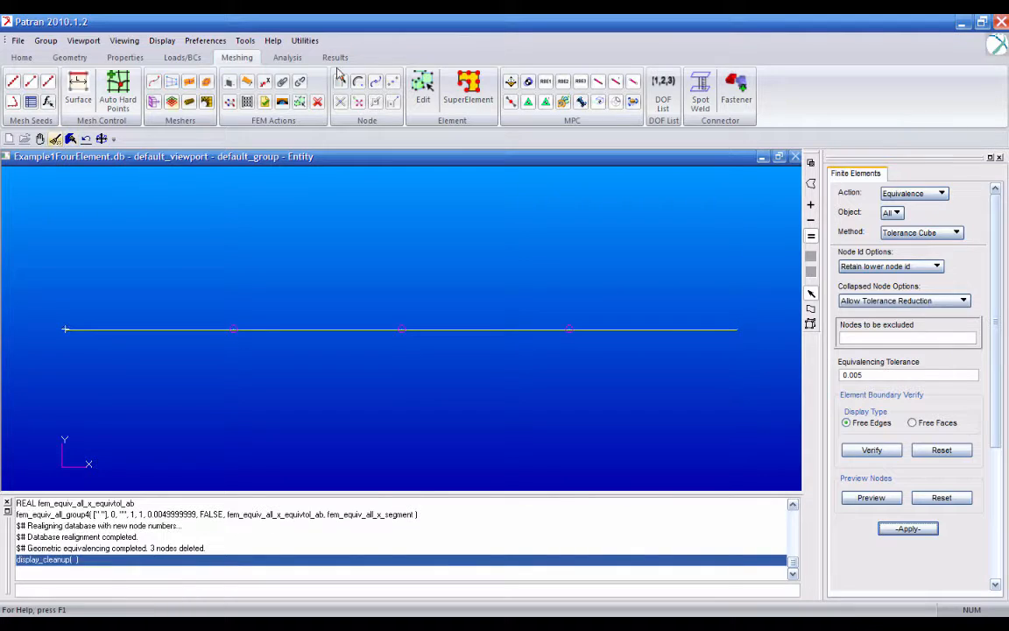
- Submit a full run of the entire model for the FourElement analysis job
click(287, 58)
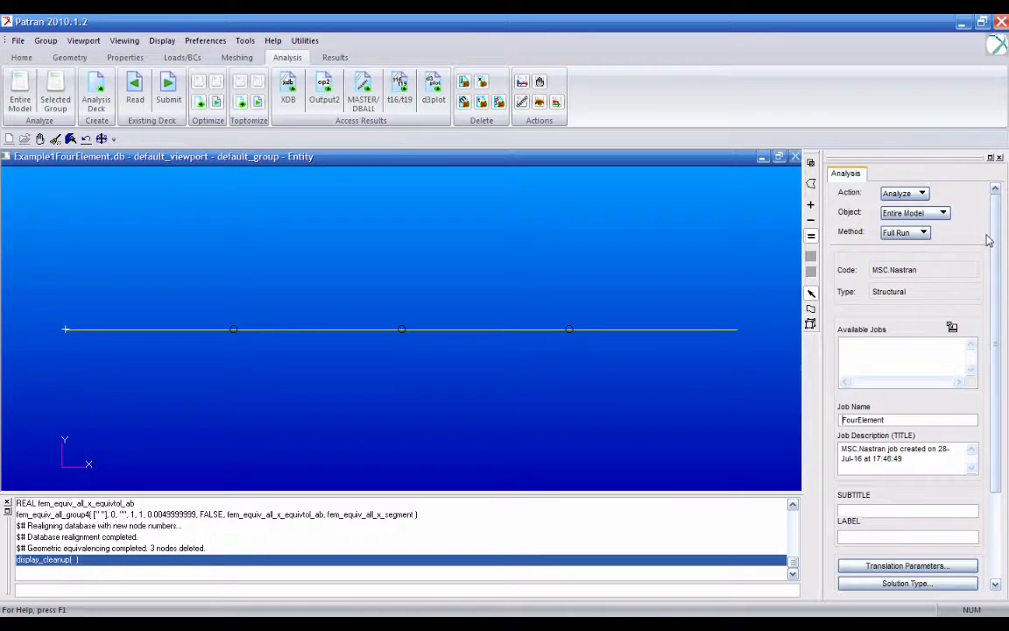
scroll(912, 507, down, 3)
click(915, 571)
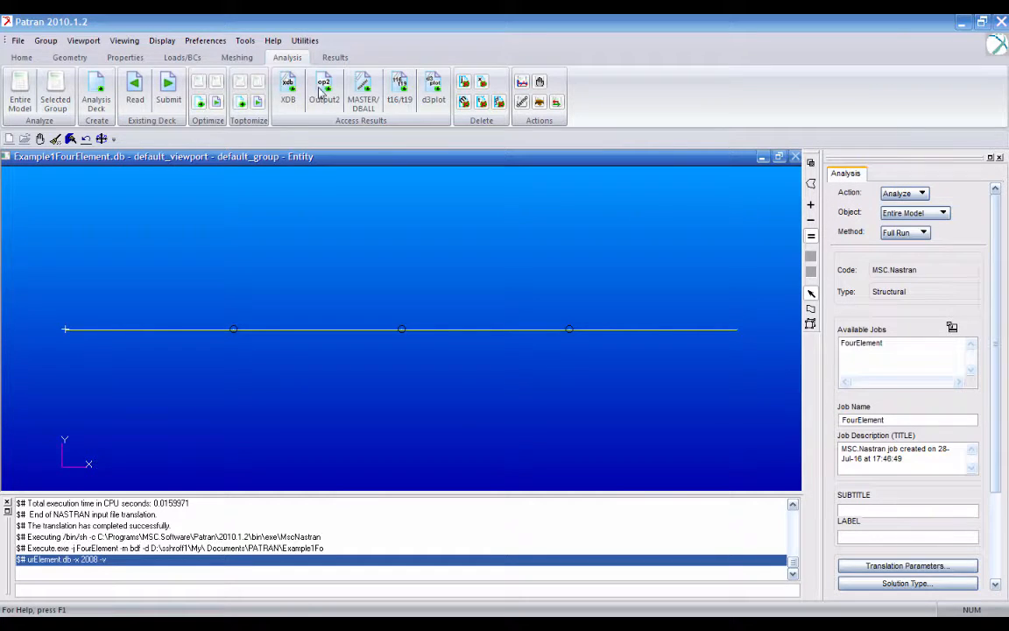
- Attach the XDB result entities of the FourElement job
click(288, 87)
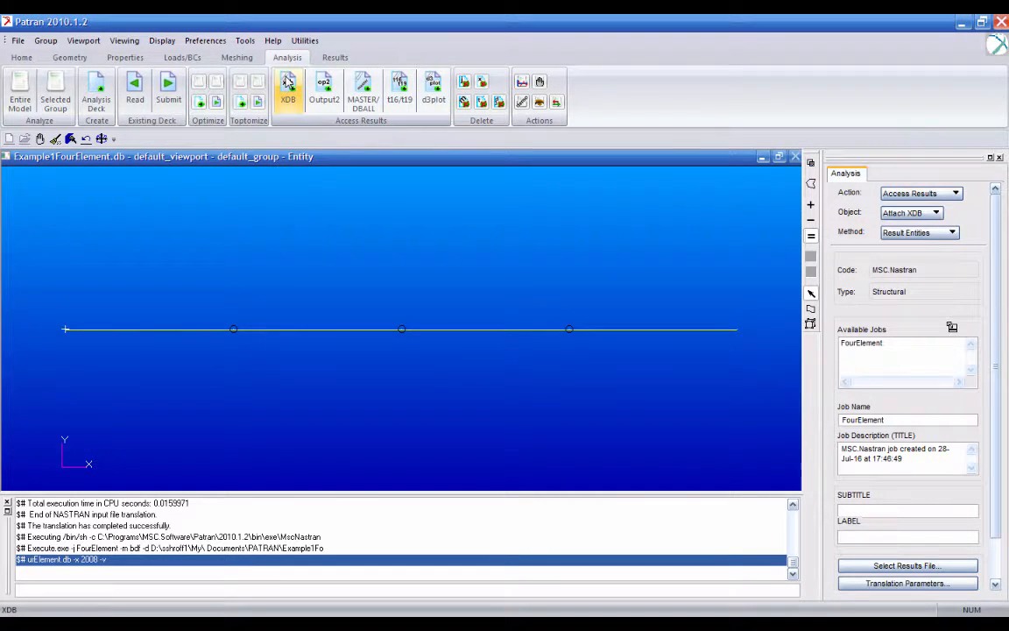
scroll(928, 561, down, 2)
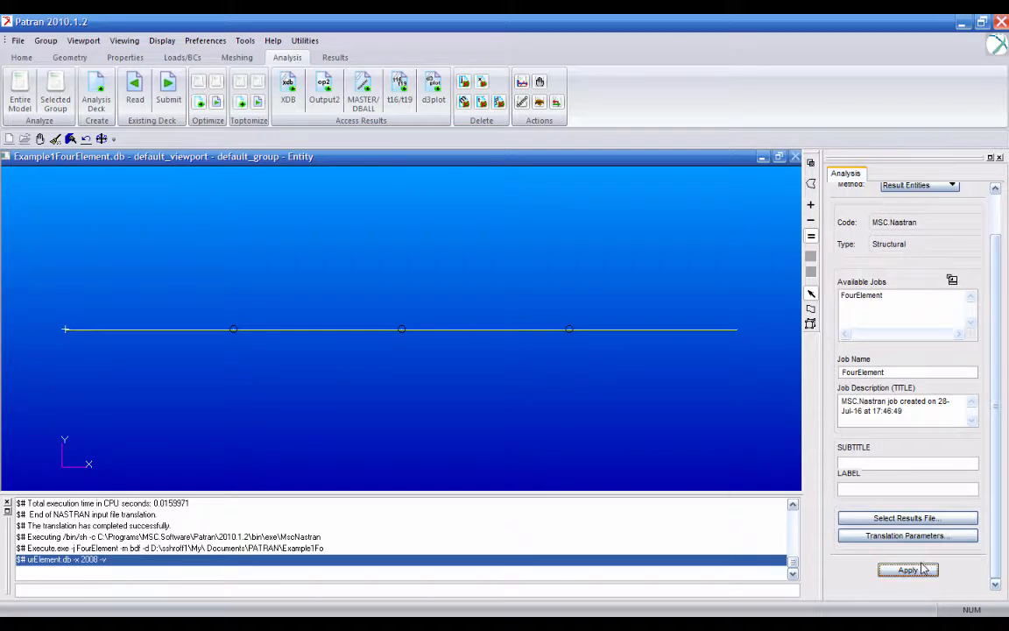
click(930, 575)
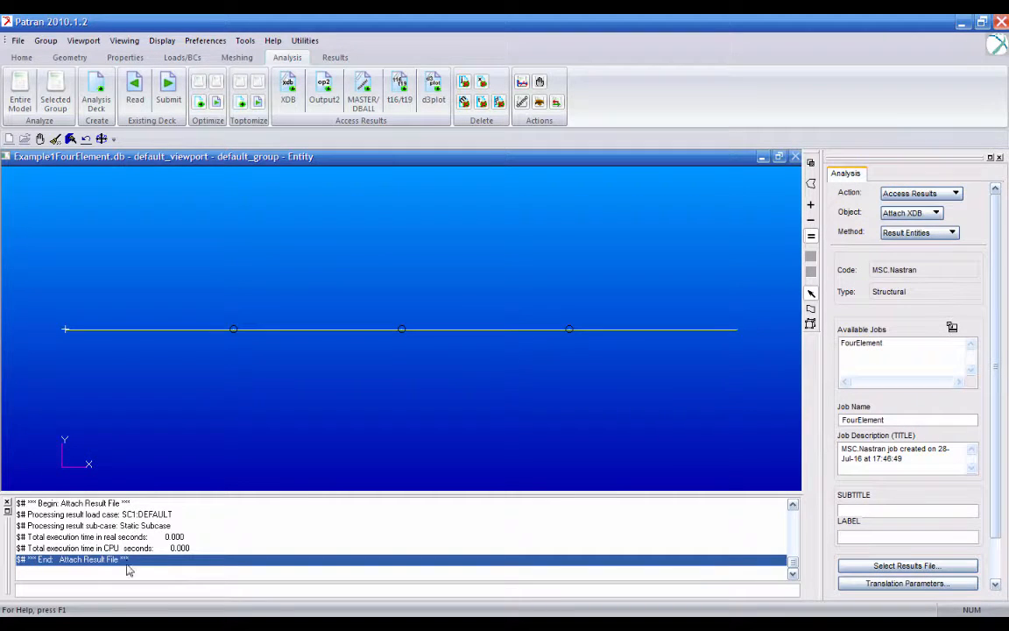
- Try to create a quick plot of the static subcase with translational displacements as both fringe and deformation result
click(334, 57)
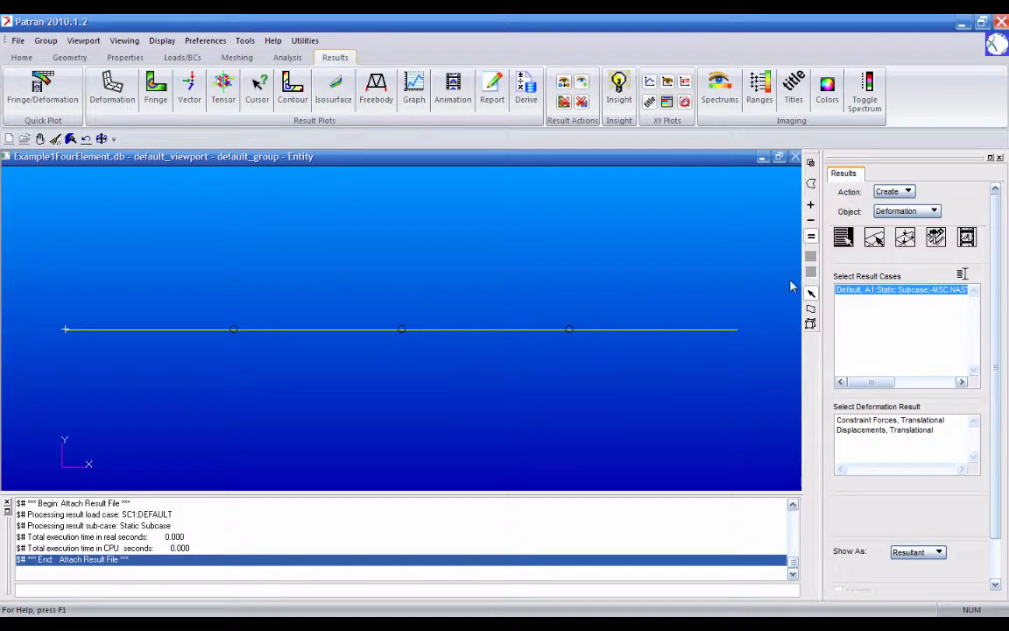
click(907, 211)
click(904, 212)
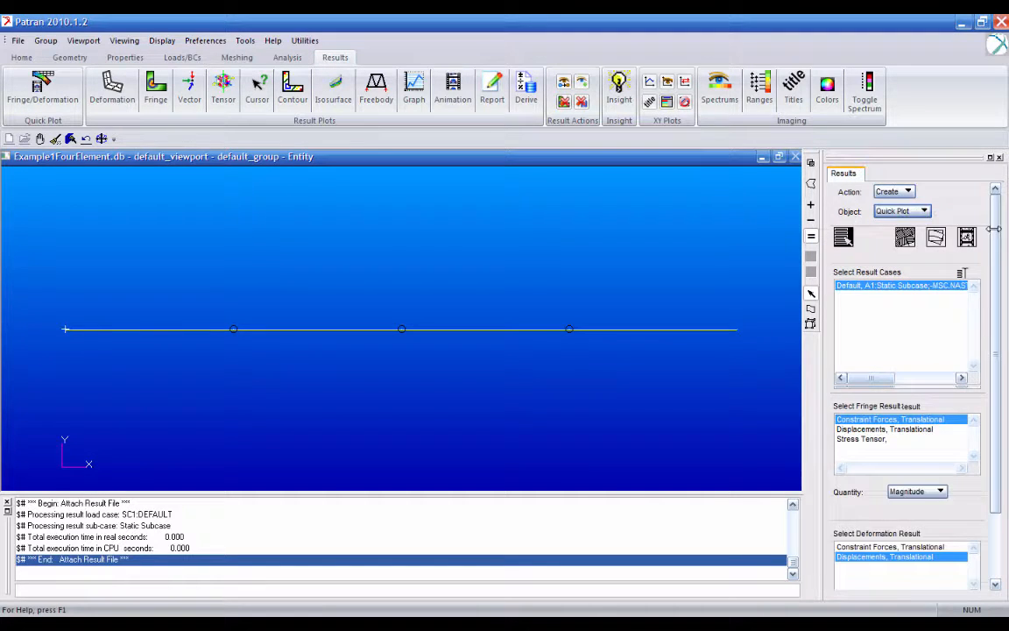
drag(994, 229, 997, 285)
click(895, 358)
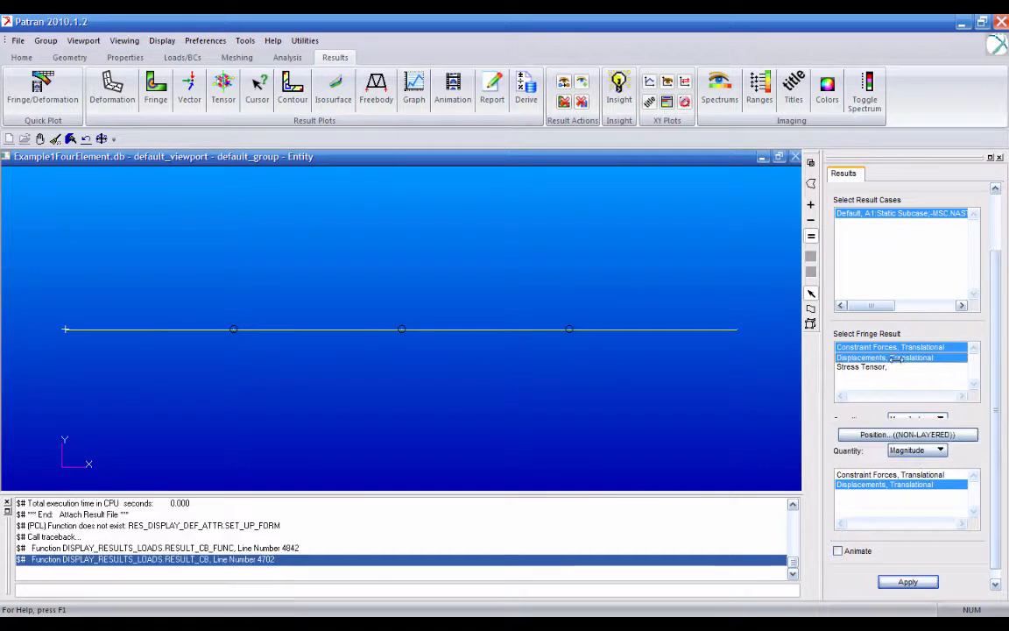
click(908, 570)
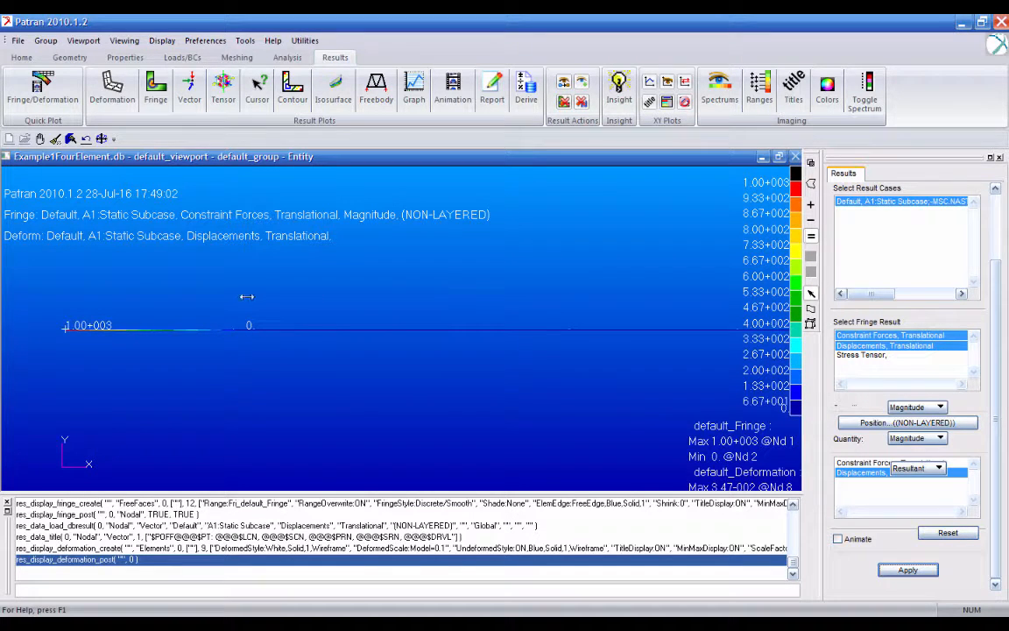
- Retry the quick plot with only Displacements, Translational as the fringe result, cleaning up the display between attempts
drag(915, 345, 920, 339)
click(920, 345)
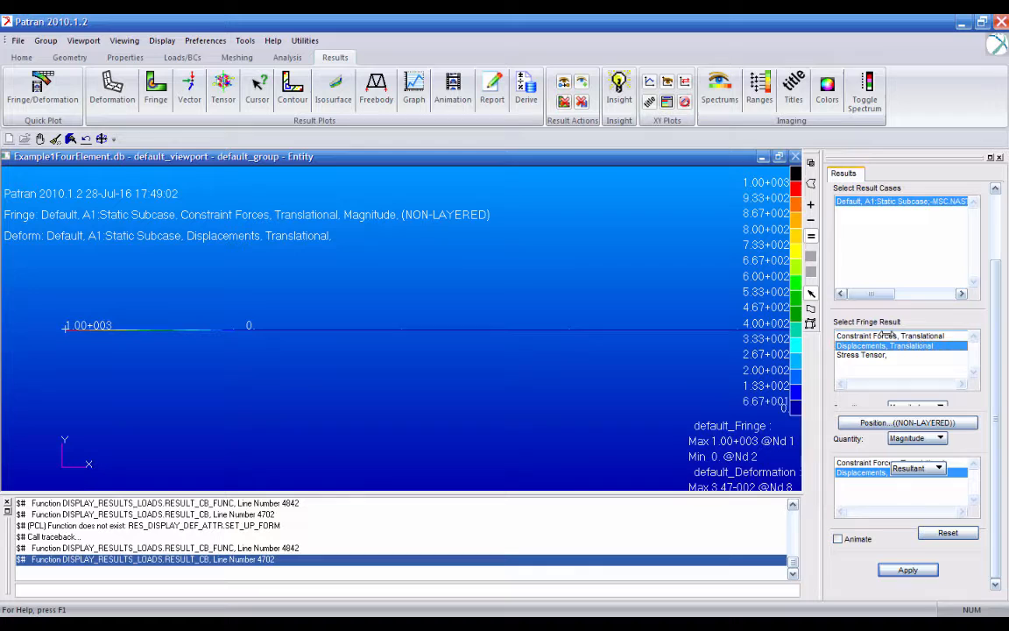
click(895, 570)
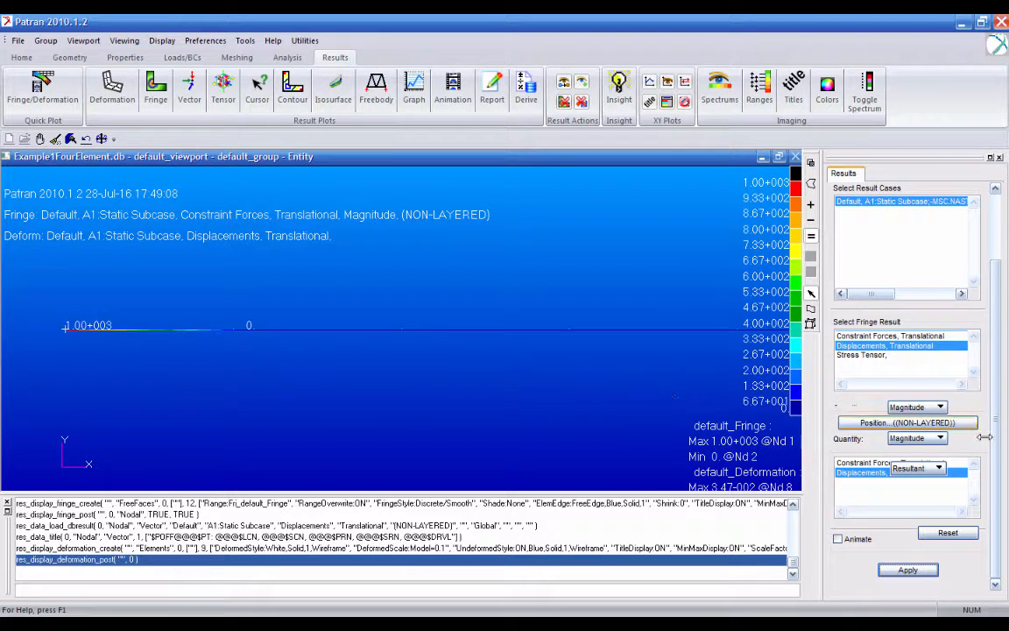
click(55, 139)
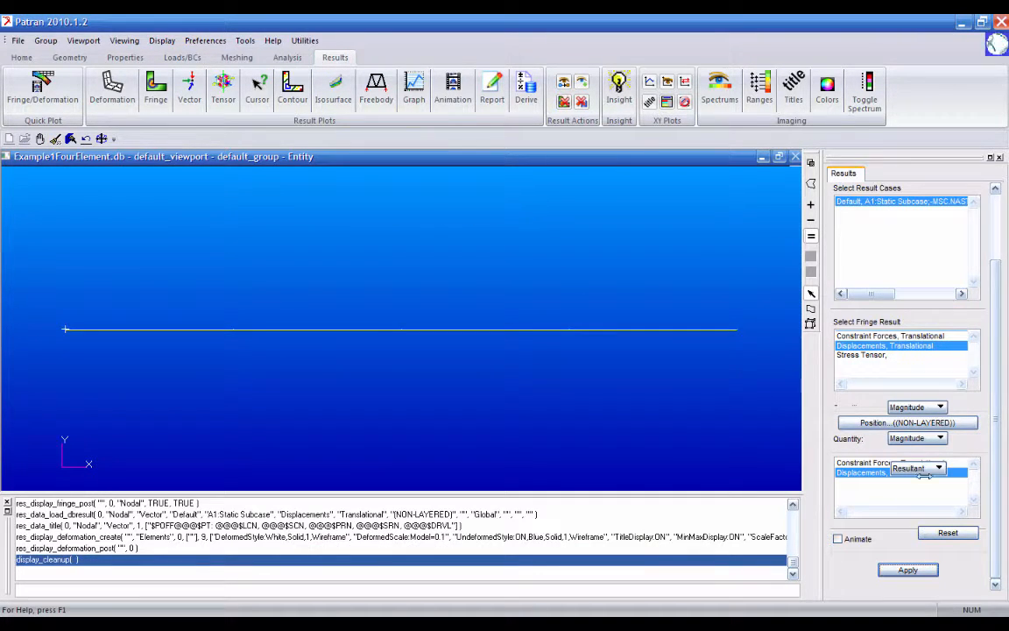
click(909, 568)
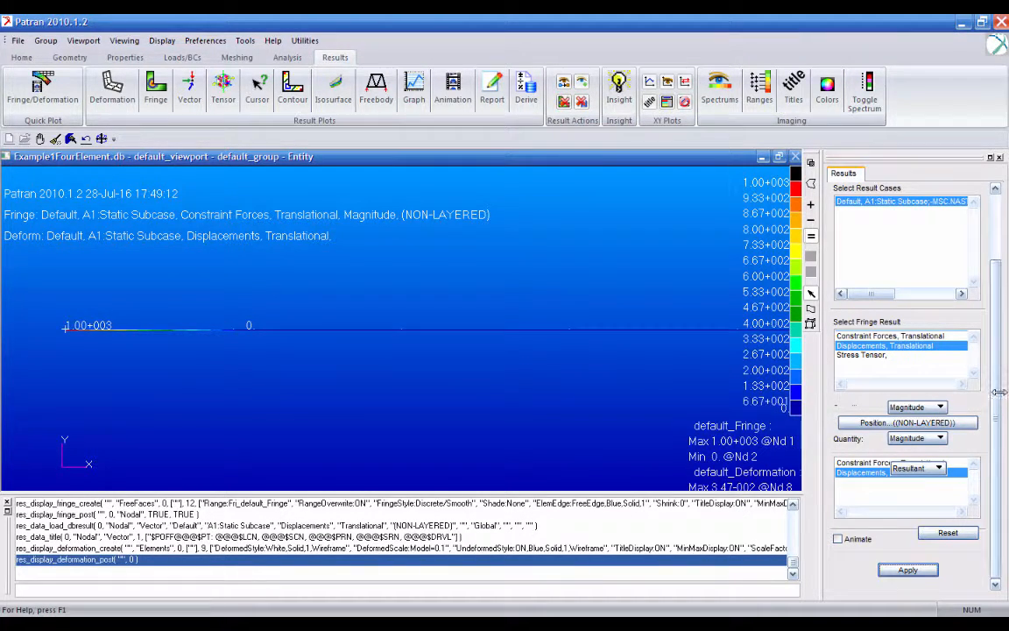
scroll(993, 268, up, 3)
scroll(992, 268, down, 2)
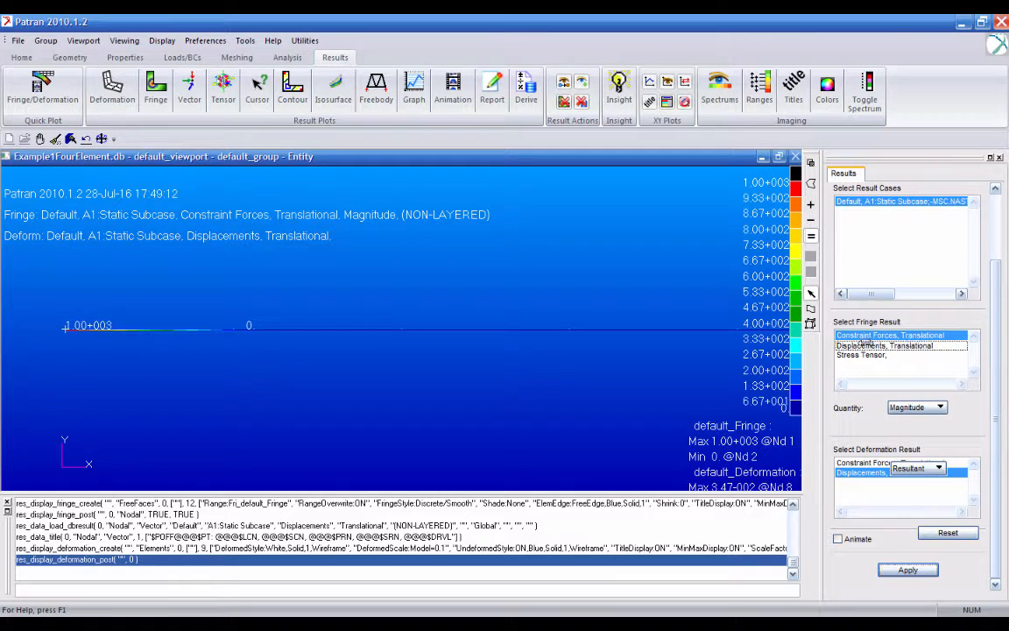
click(902, 346)
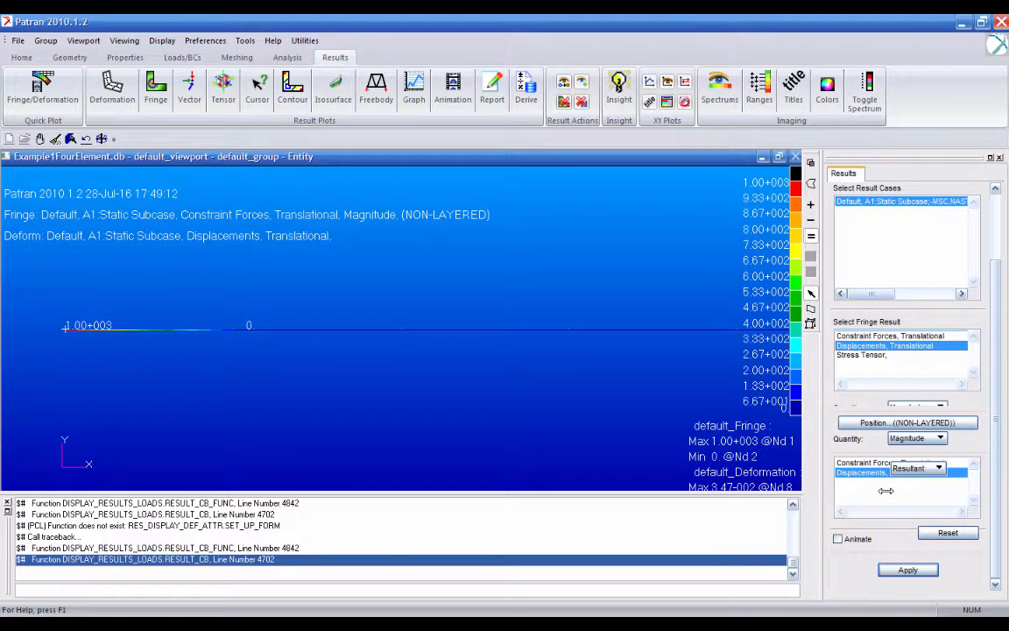
click(897, 568)
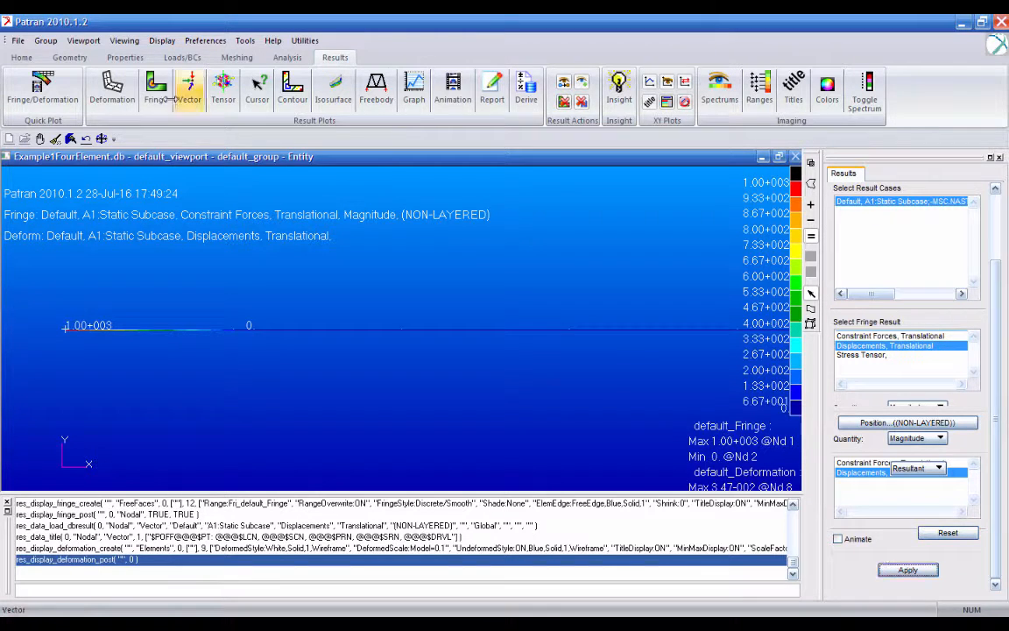
click(55, 139)
- Create a fringe plot of the static subcase showing the magnitude of the translational displacements
scroll(1004, 346, up, 5)
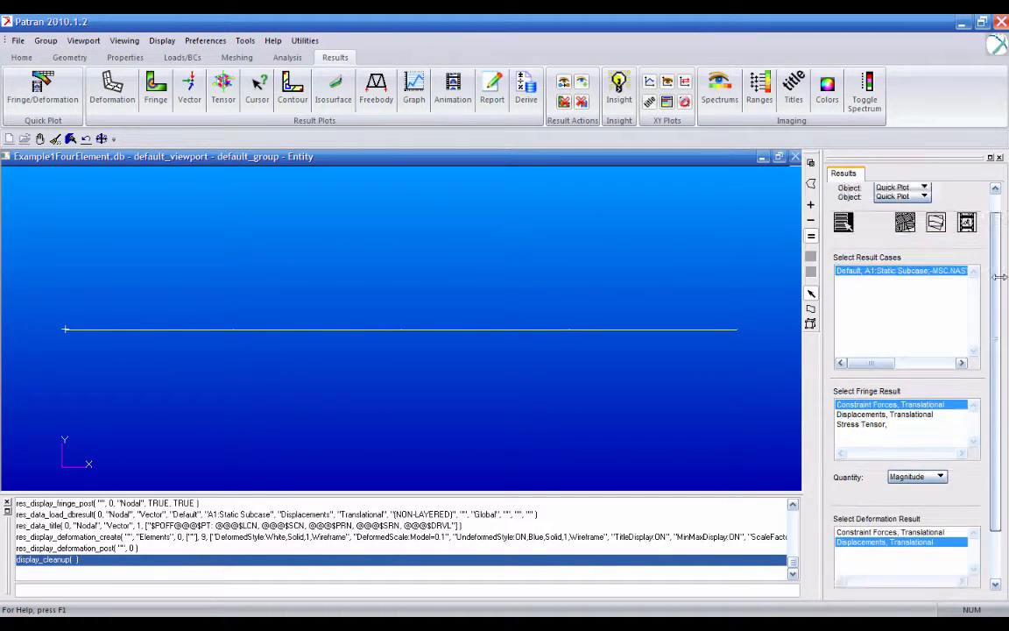
click(907, 212)
click(909, 243)
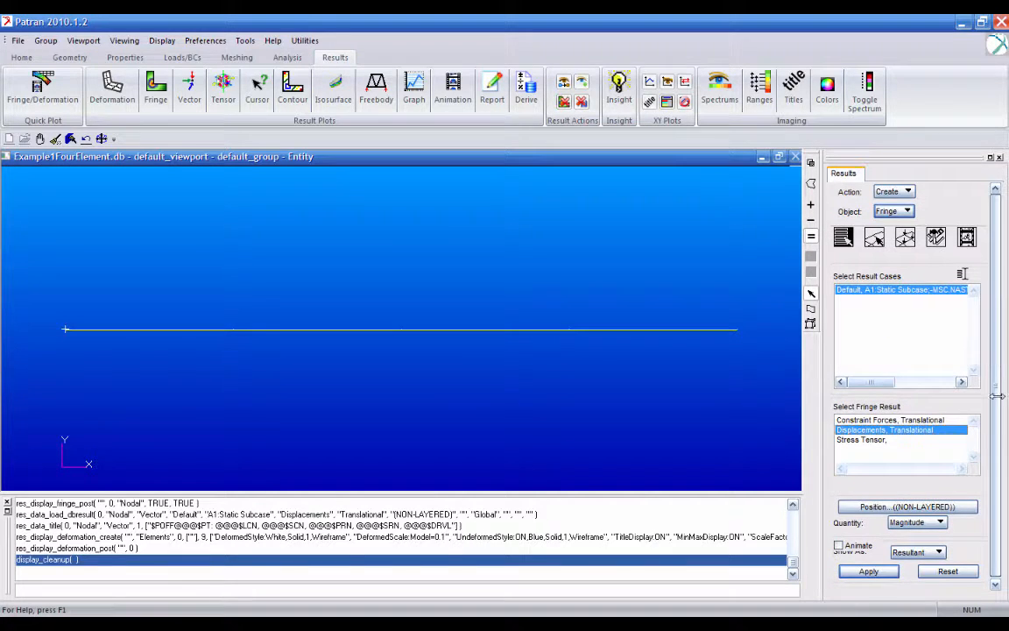
click(882, 569)
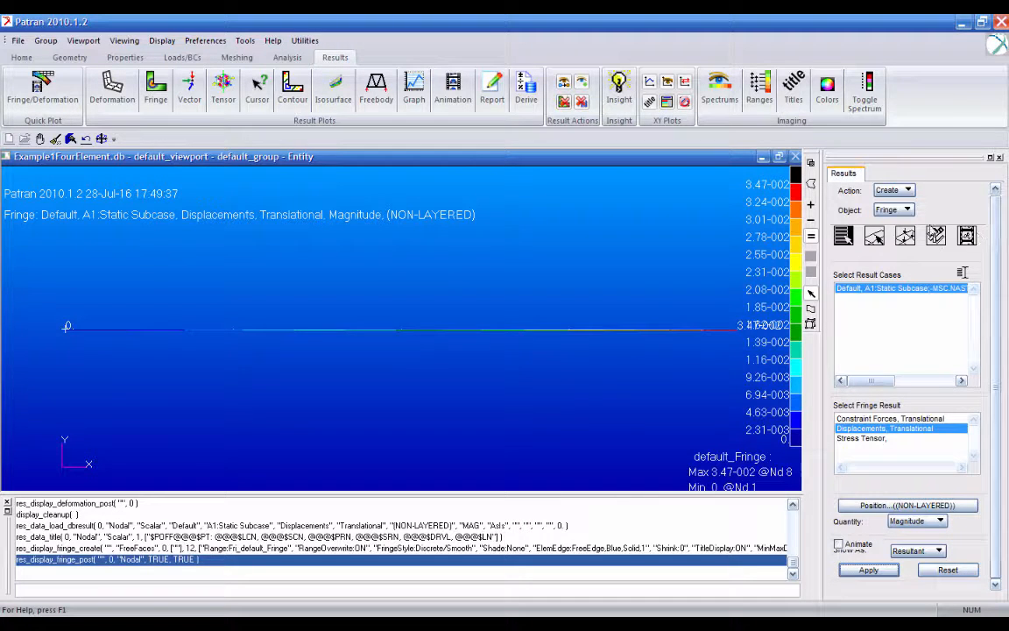
- Create a vector marker plot of the translational displacements with nodes as the target entity, covering Node 2:6:2
click(875, 236)
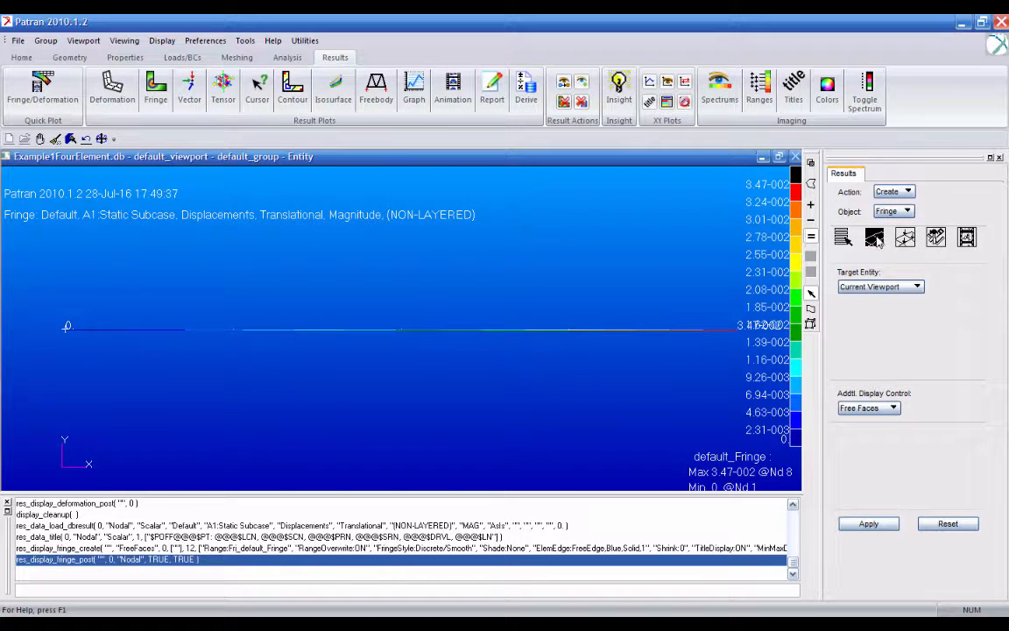
click(890, 214)
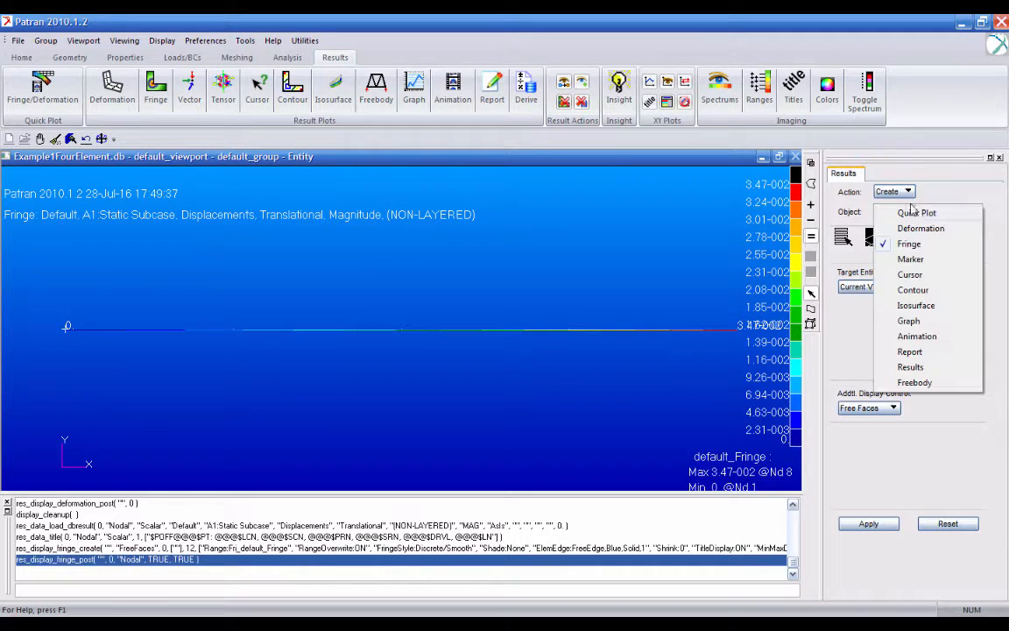
click(911, 258)
click(892, 231)
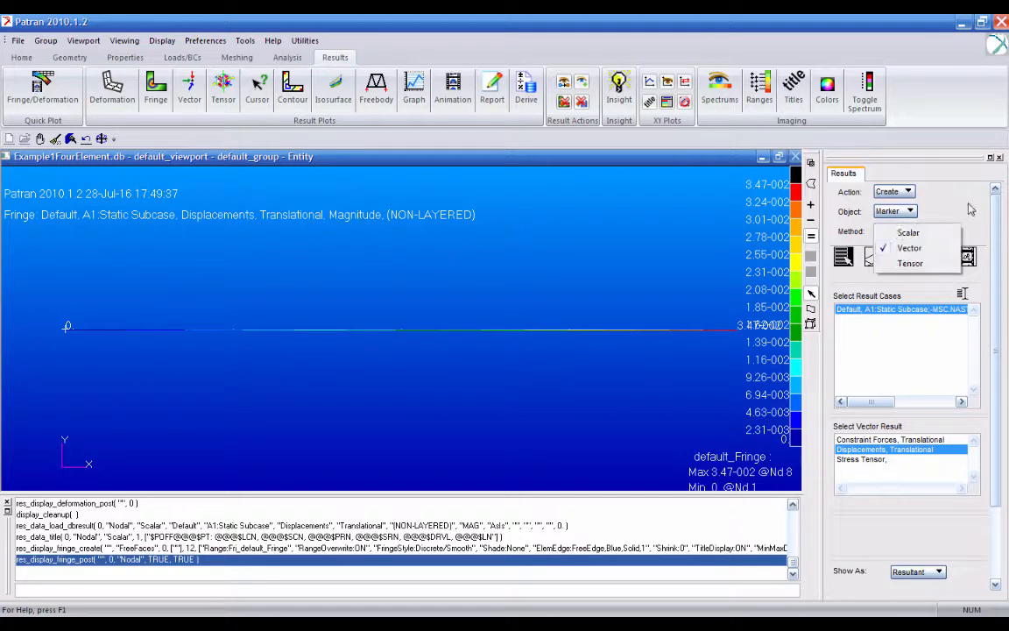
click(867, 245)
click(874, 256)
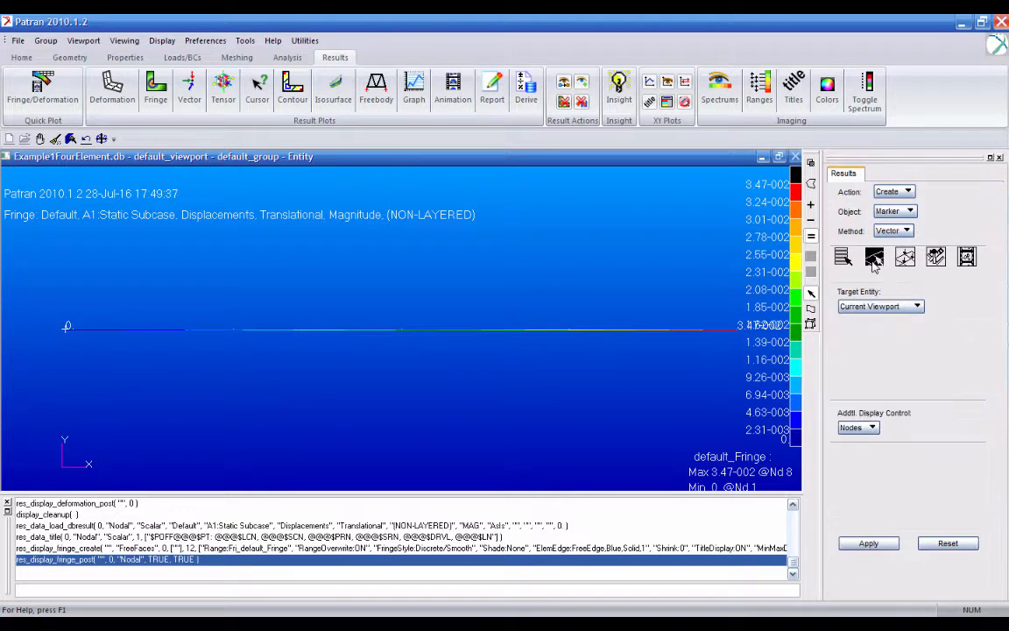
click(911, 306)
click(867, 322)
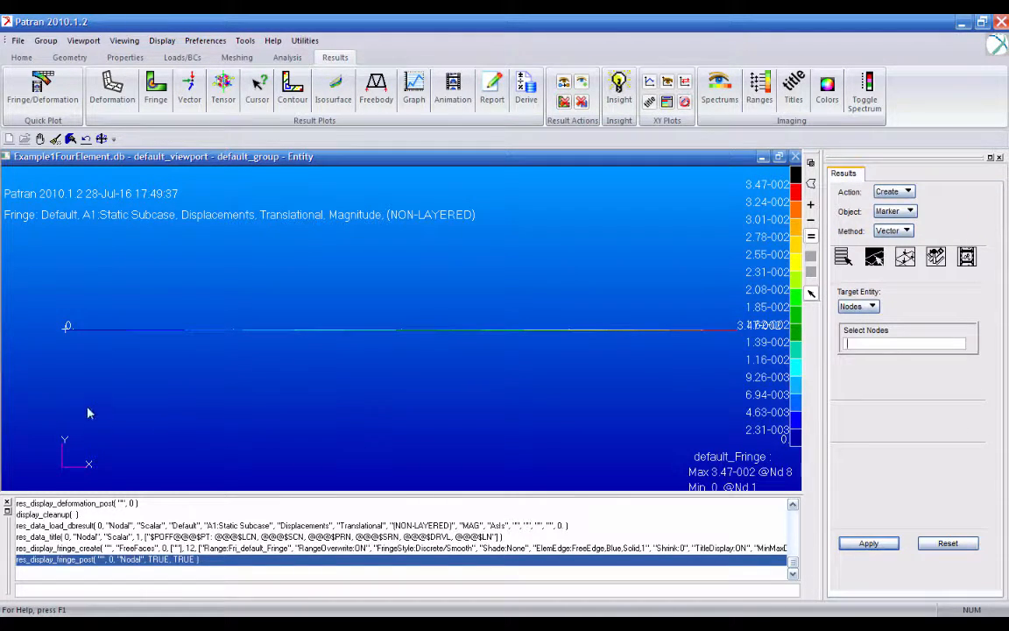
click(233, 329)
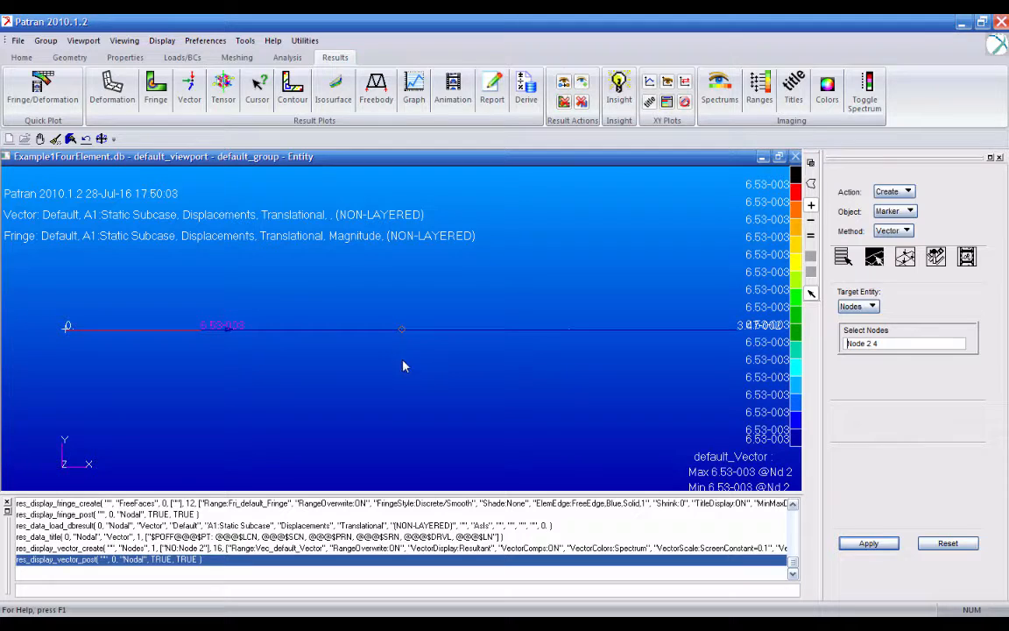
click(886, 544)
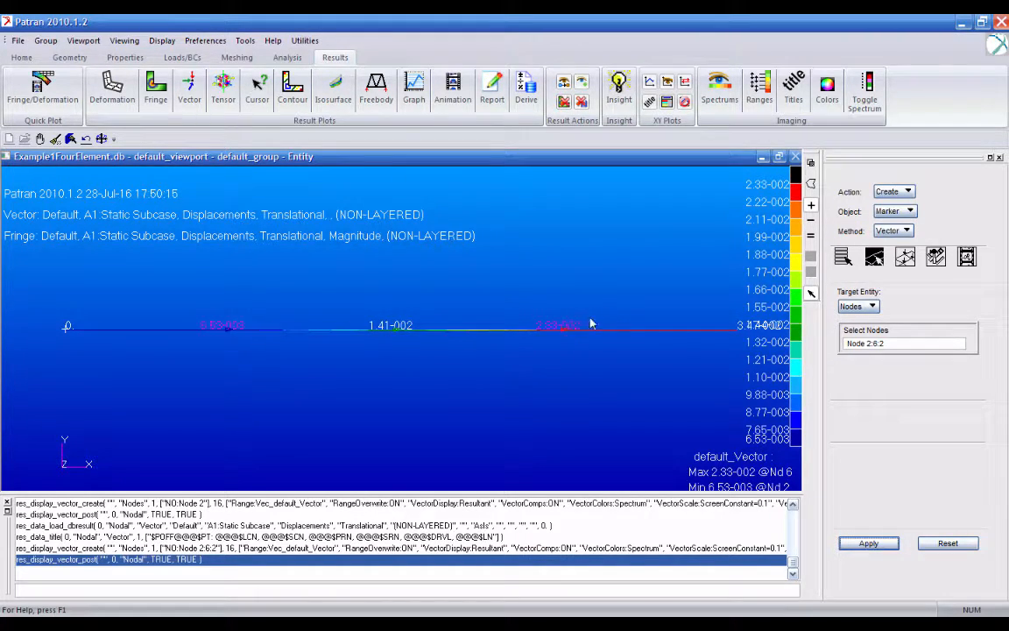
click(904, 211)
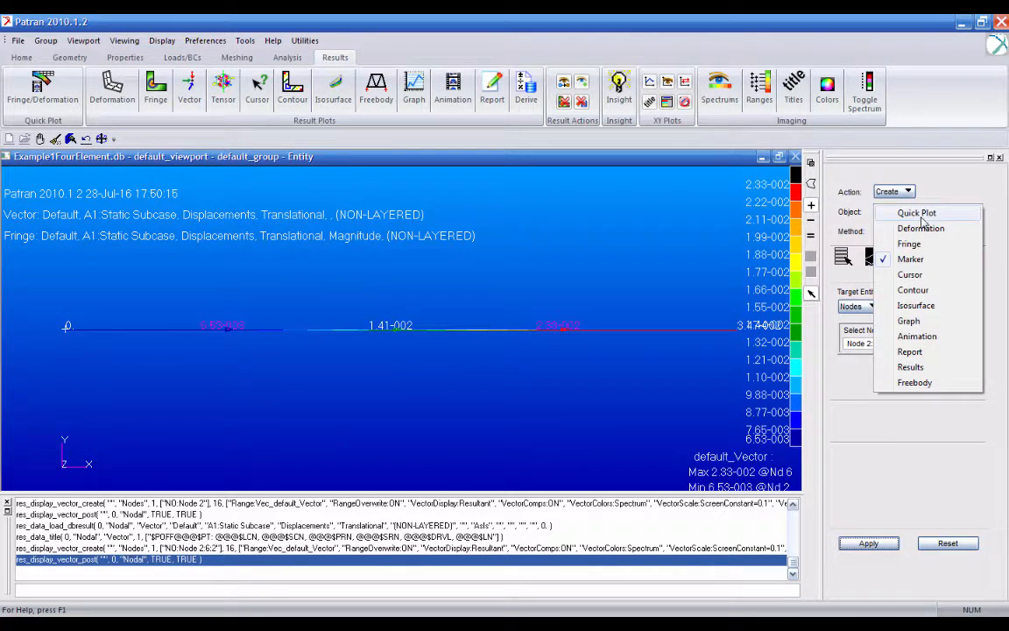
click(910, 227)
click(906, 211)
click(909, 244)
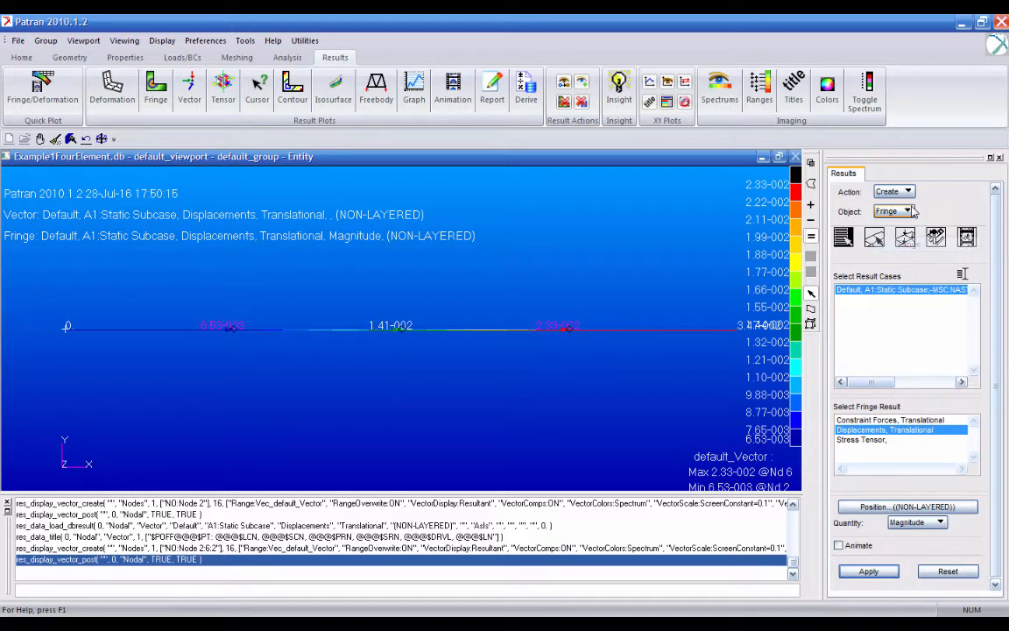
click(902, 211)
click(910, 259)
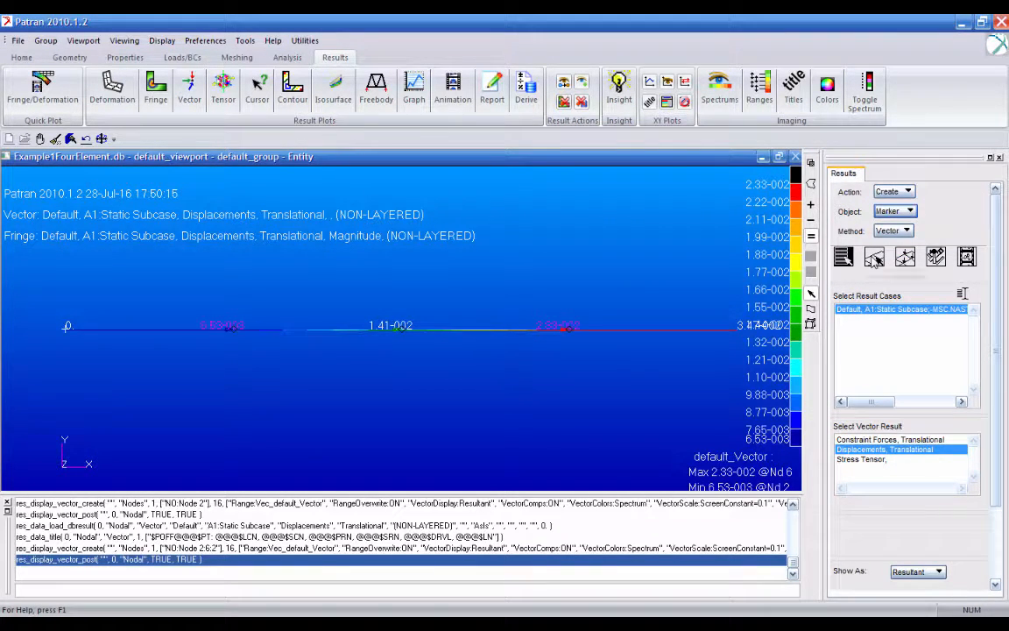
- Create a vector marker plot of the Stress Tensor result with elements as the target entity, picking Elm 3
click(870, 259)
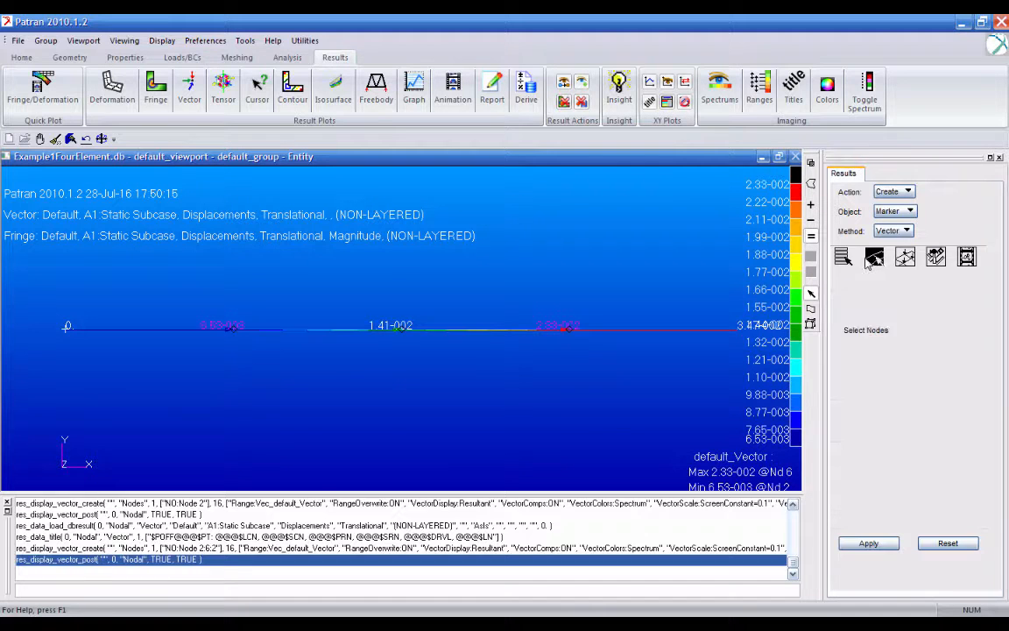
click(854, 306)
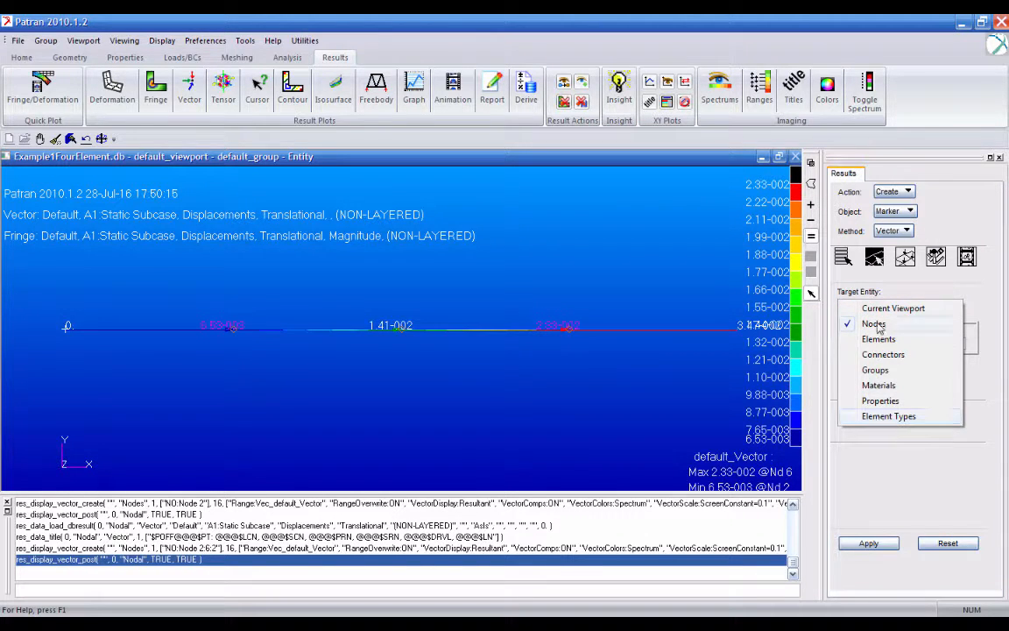
click(875, 339)
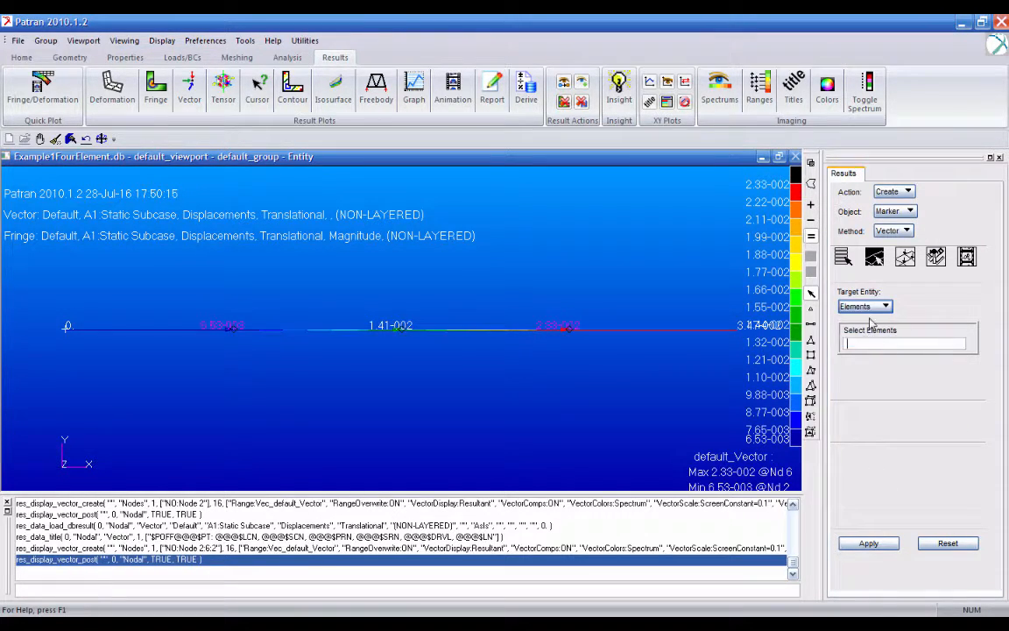
click(844, 256)
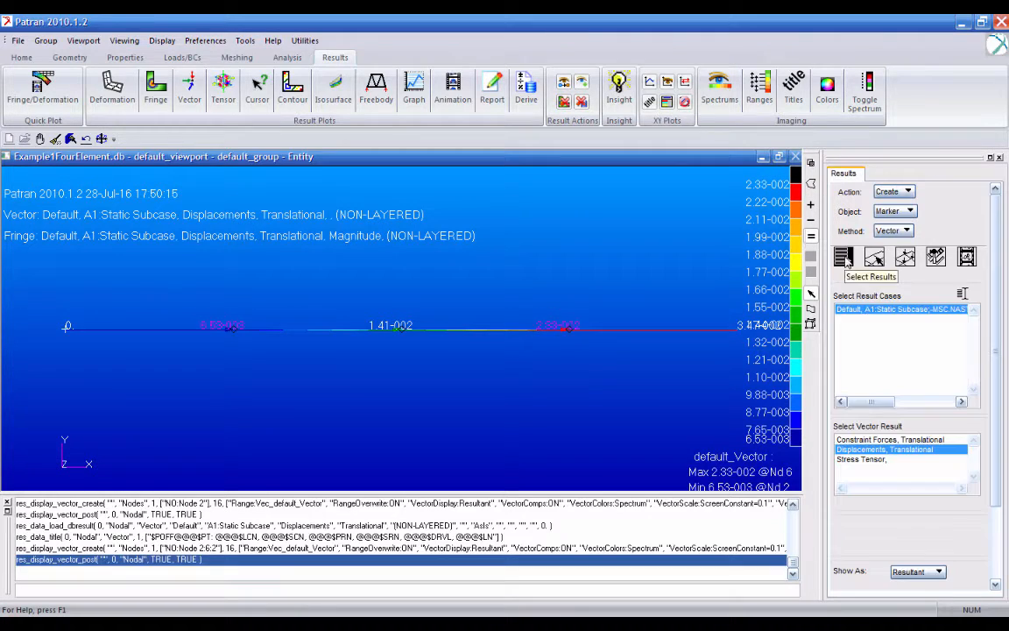
click(876, 462)
click(874, 258)
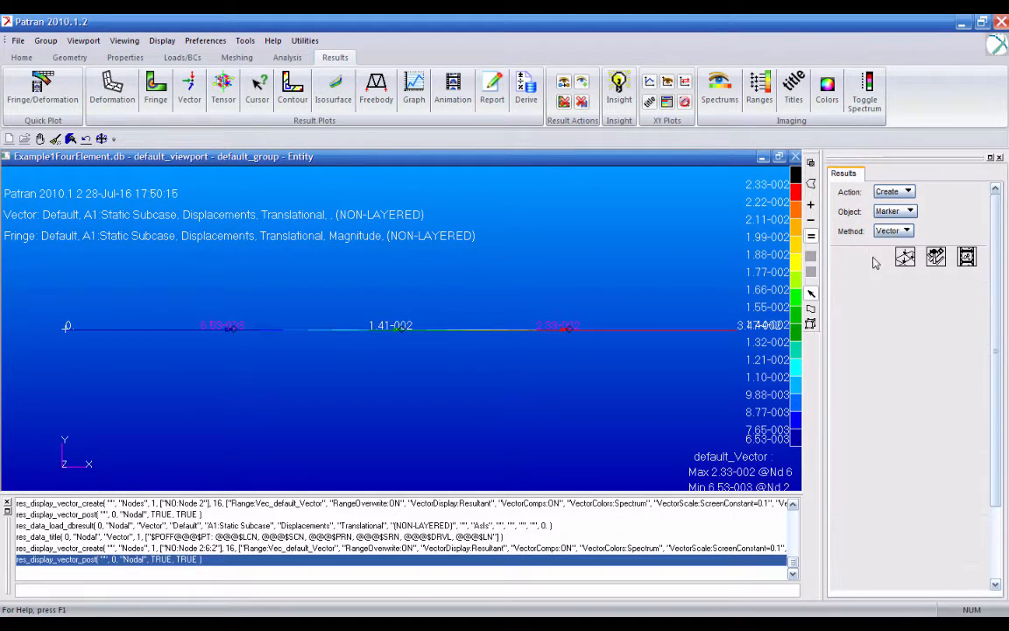
click(540, 329)
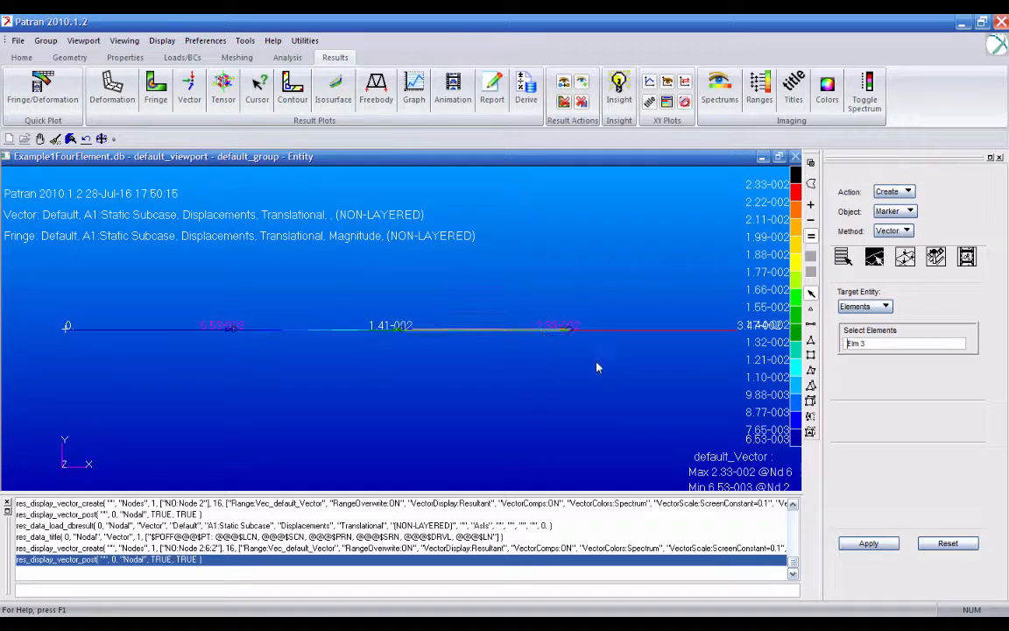
click(868, 543)
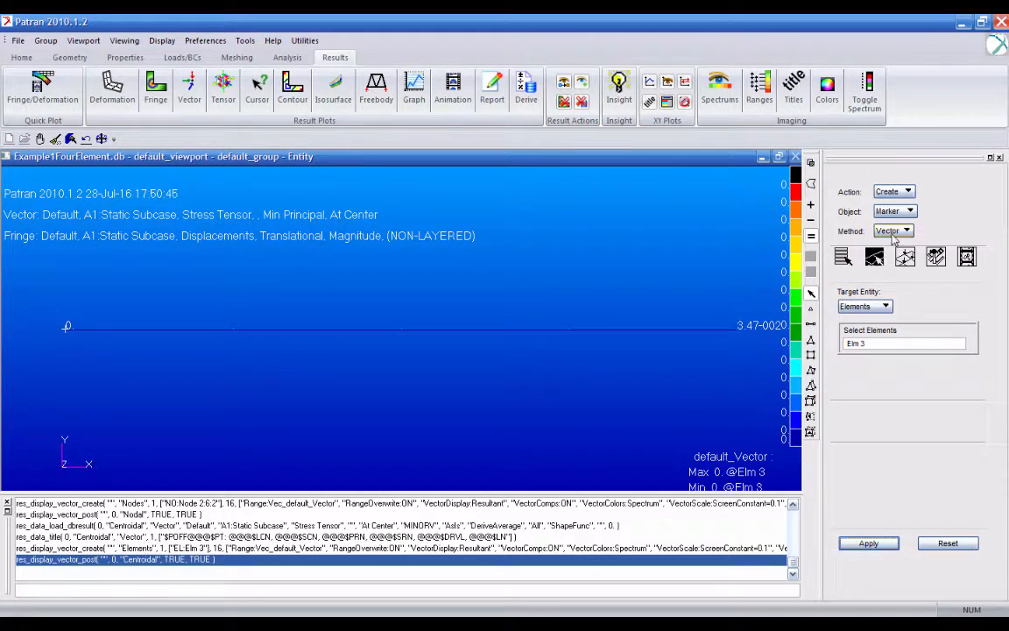
- Change the stress vector plot's quantity to Component and replot it for the selected element
click(843, 256)
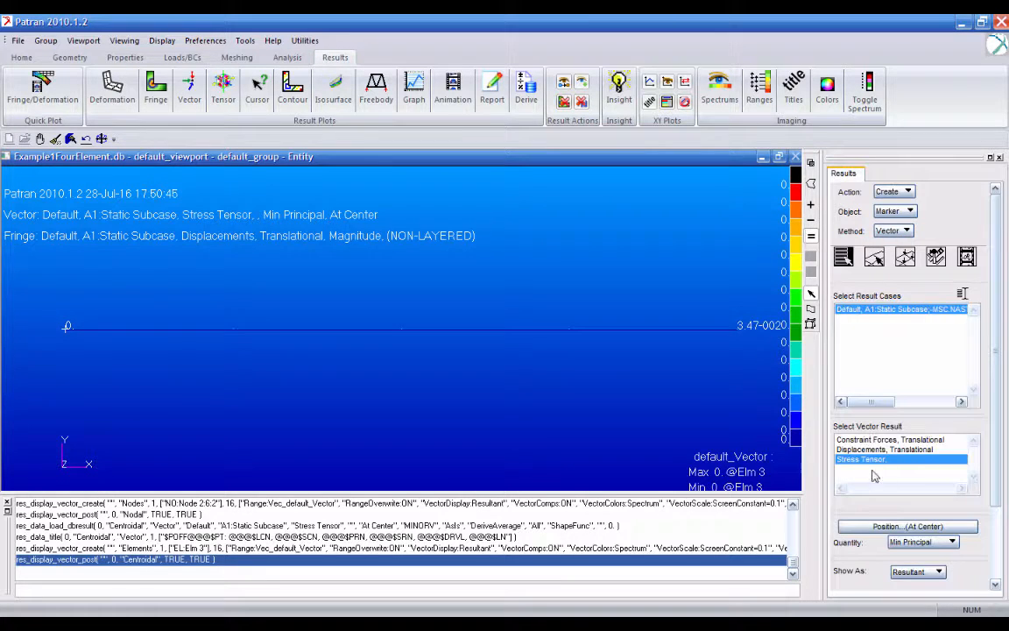
click(950, 543)
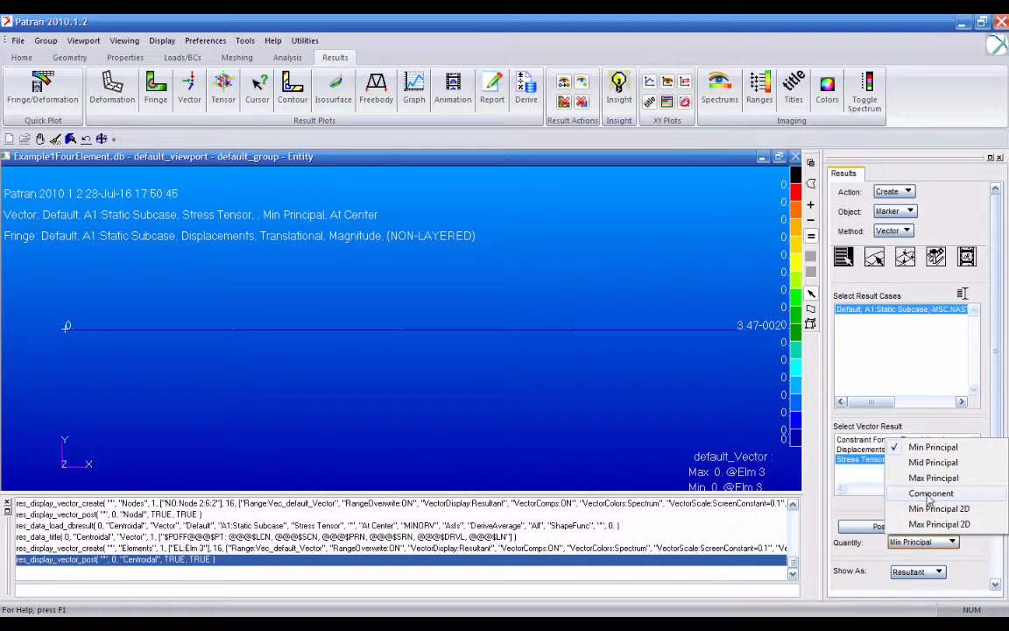
click(961, 492)
scroll(955, 508, down, 2)
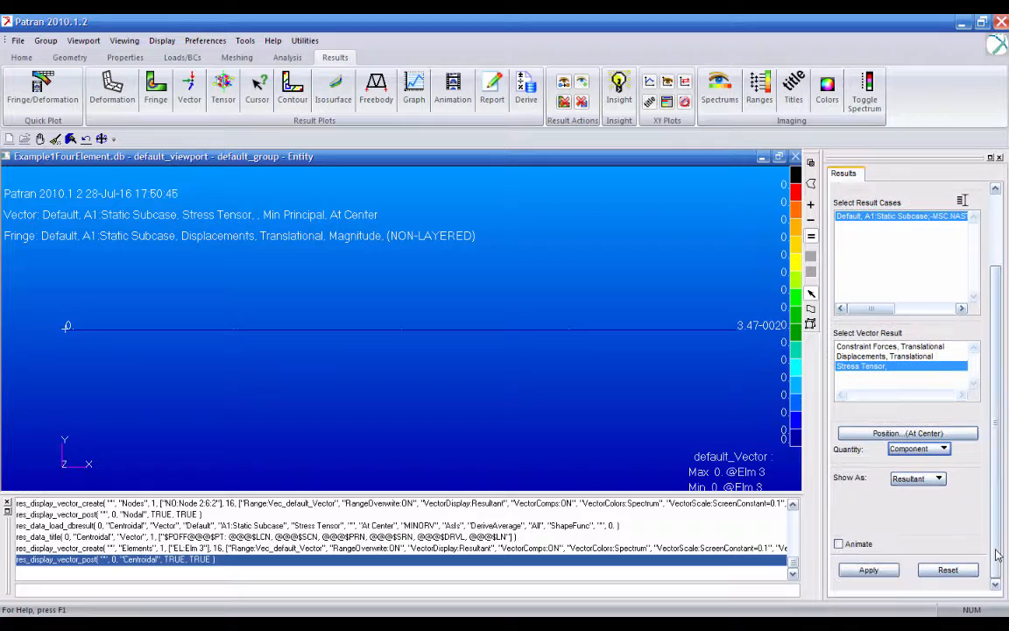
click(868, 569)
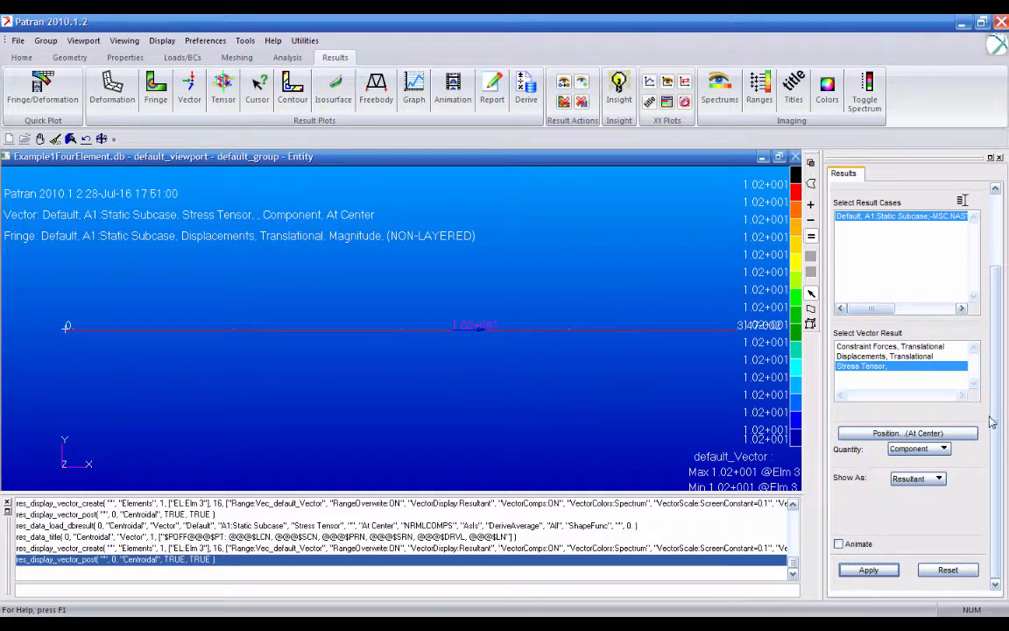
- Set the stress vector marker to be shown as Component instead of as a resultant
click(916, 448)
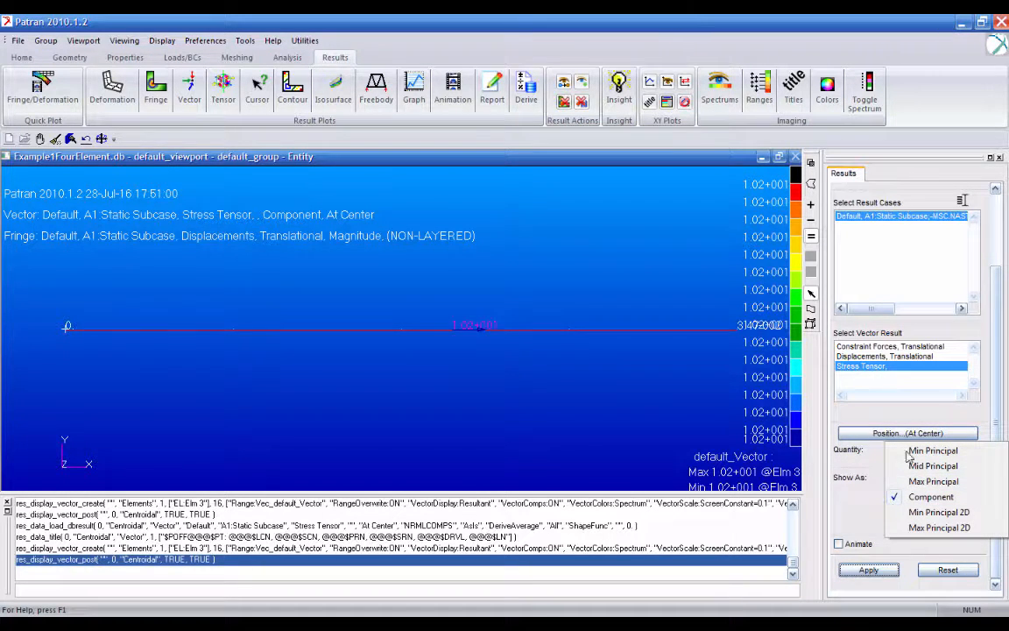
click(856, 504)
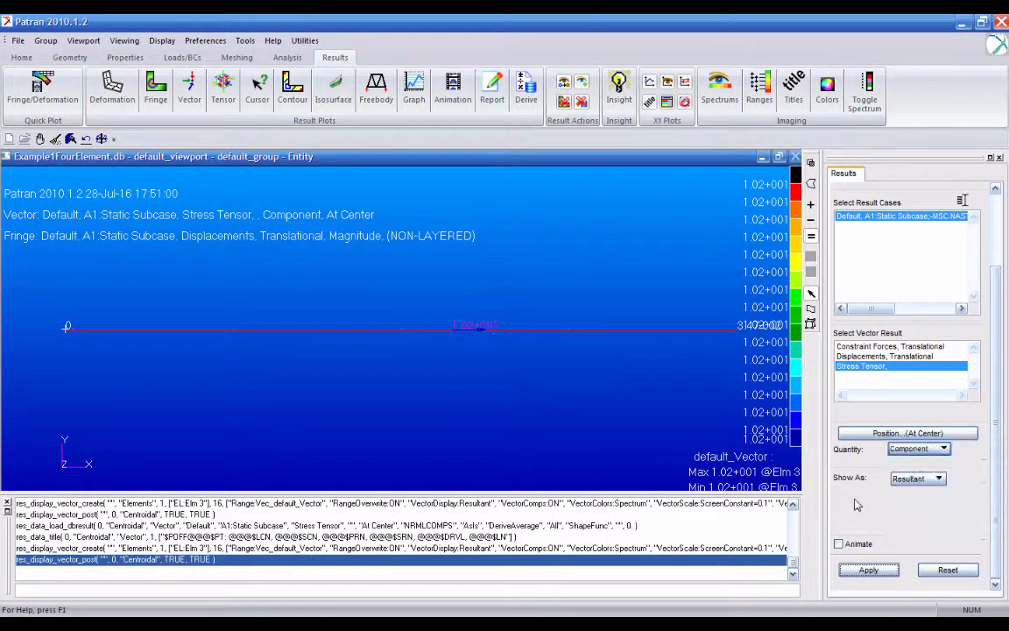
click(918, 478)
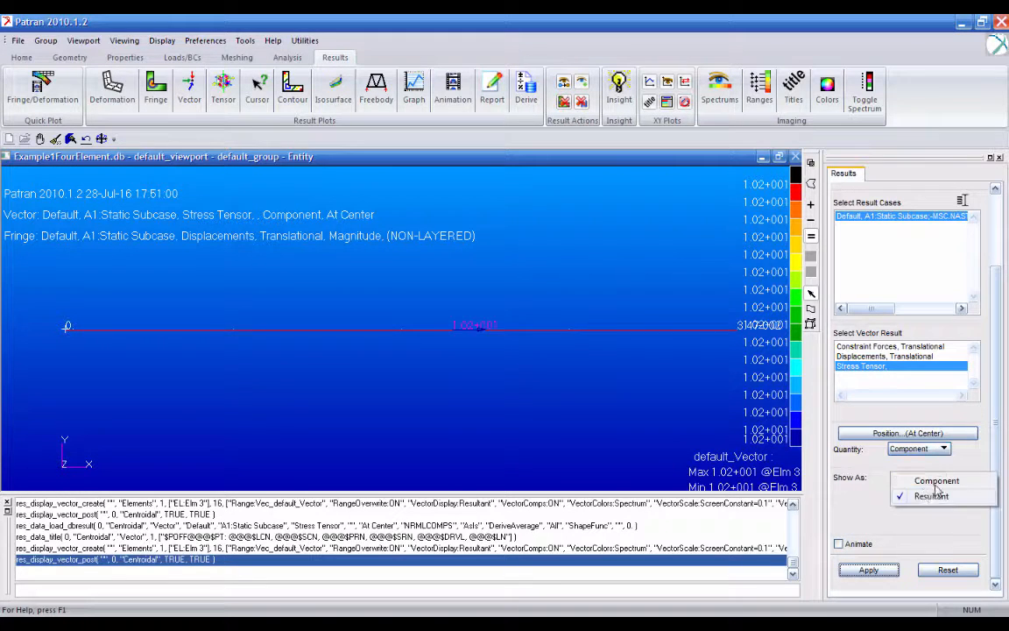
click(921, 480)
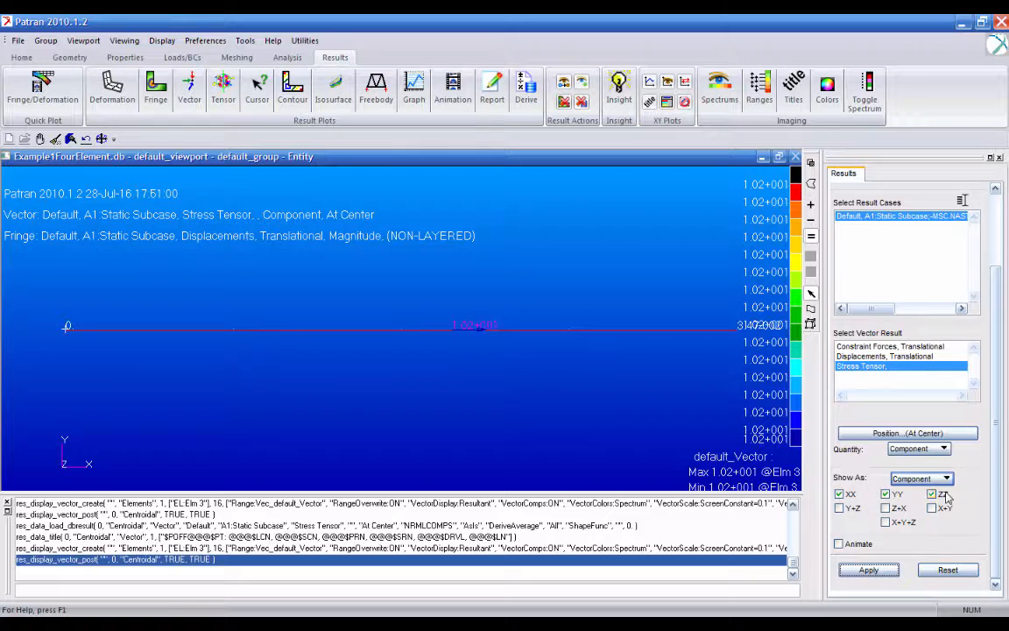
scroll(998, 351, up, 3)
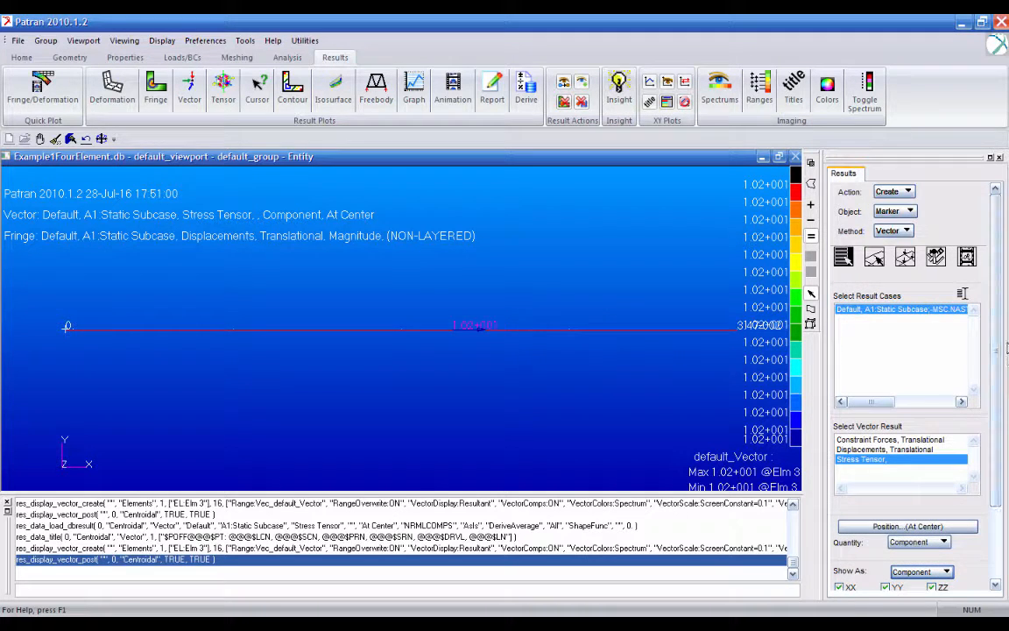